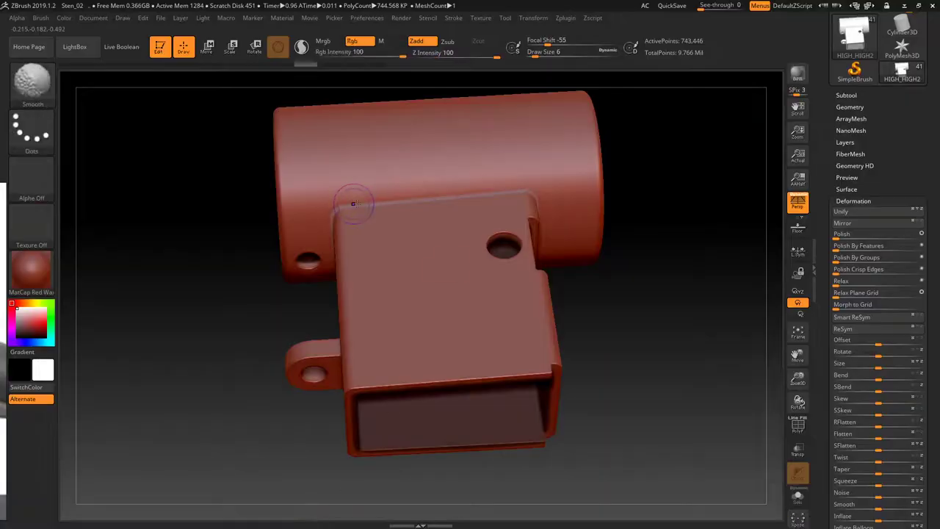
Dismiss the undo-history note, then build up and smooth clay along the top box-to-tube seam.
{"action": "left_click_drag", "start_coordinate": [353, 203], "coordinate": [365, 206]}
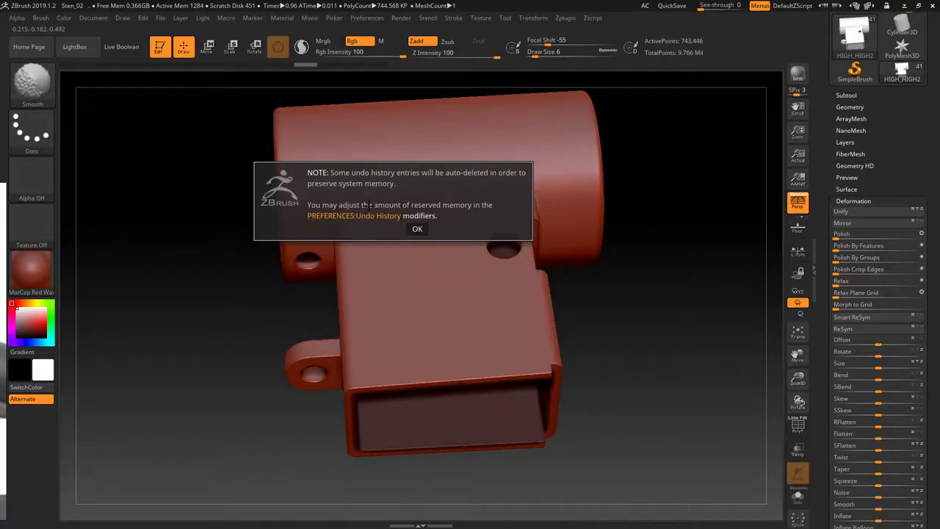
{"action": "left_click", "coordinate": [416, 228]}
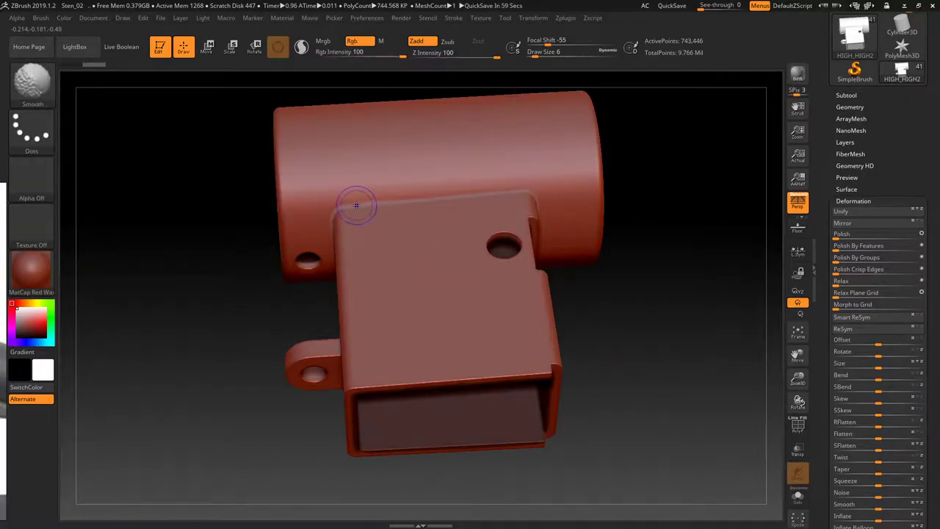
{"action": "mouse_move", "coordinate": [354, 205]}
{"action": "left_mouse_down"}
{"action": "mouse_move", "coordinate": [373, 189]}
{"action": "mouse_move", "coordinate": [512, 191]}
{"action": "left_mouse_up"}
{"action": "key", "text": "shift"}
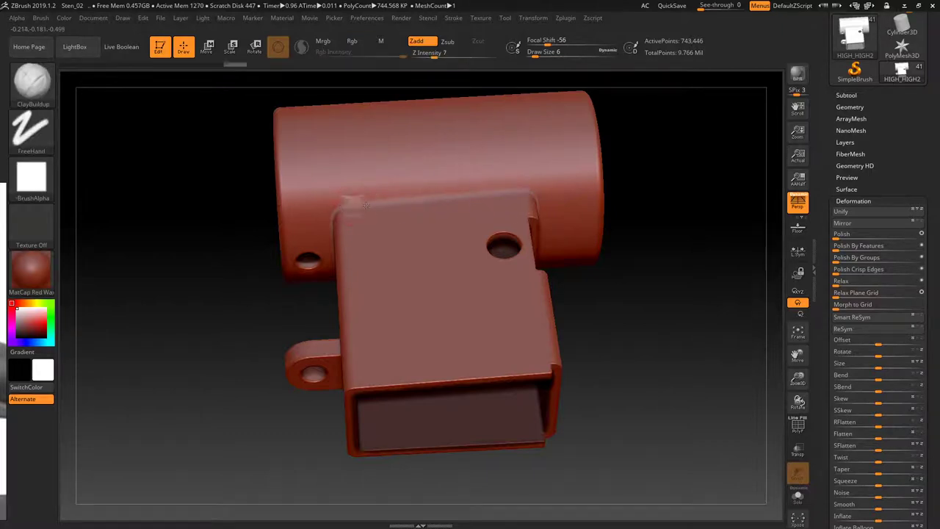
{"action": "mouse_move", "coordinate": [391, 200]}
{"action": "left_mouse_down"}
{"action": "mouse_move", "coordinate": [477, 191]}
{"action": "mouse_move", "coordinate": [453, 204]}
{"action": "left_mouse_up"}
{"action": "key", "text": "shift"}
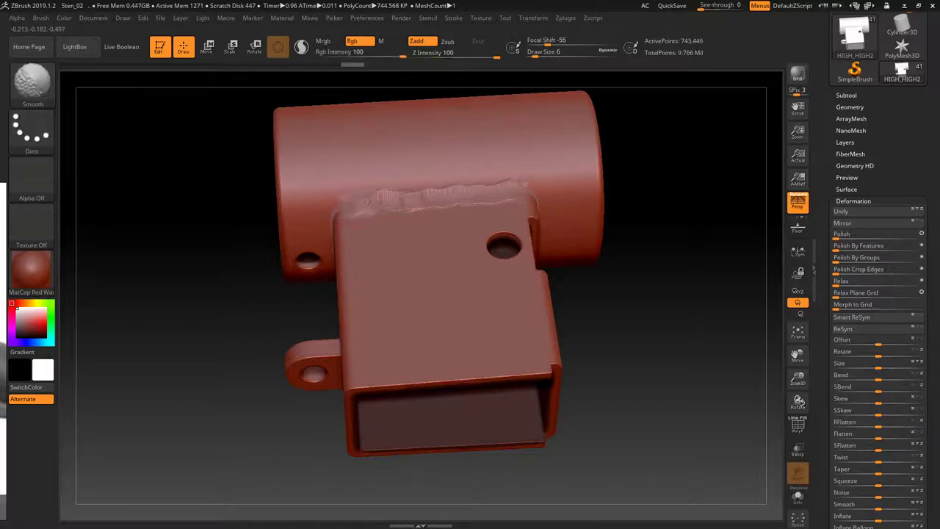
{"action": "left_click_drag", "start_coordinate": [387, 203], "coordinate": [514, 189], "text": "shift"}
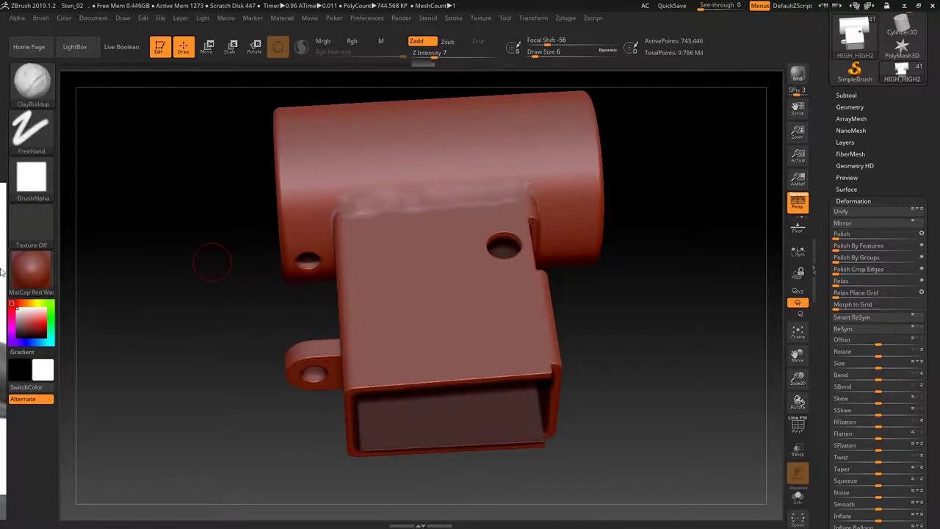
Zoom the PureRef board to the STEN MK II receiver close-ups and slide it nearly off-screen.
{"action": "scroll", "coordinate": [248, 197], "scroll_direction": "down", "scroll_amount": 3}
{"action": "scroll", "coordinate": [157, 266], "scroll_direction": "down", "scroll_amount": 3}
{"action": "scroll", "coordinate": [191, 293], "scroll_direction": "down", "scroll_amount": 3}
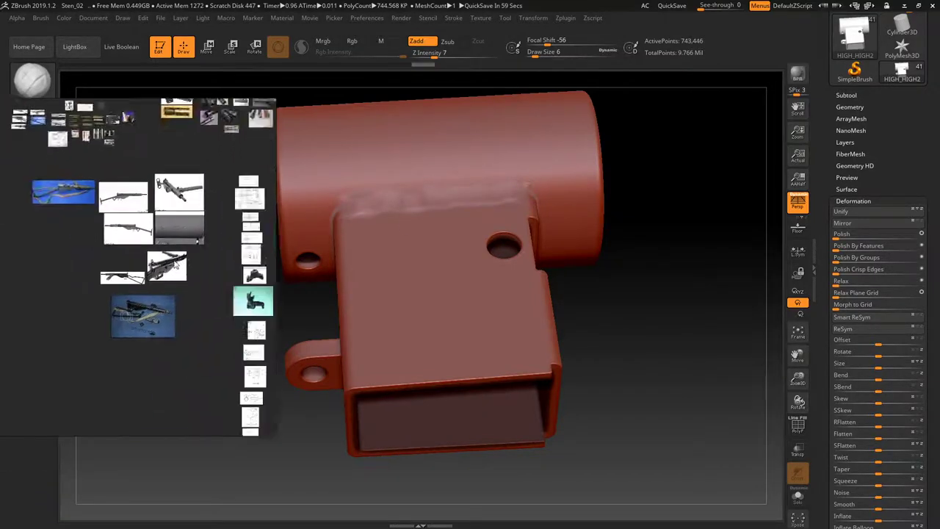
{"action": "scroll", "coordinate": [226, 312], "scroll_direction": "down", "scroll_amount": 2}
{"action": "scroll", "coordinate": [225, 312], "scroll_direction": "down", "scroll_amount": 2}
{"action": "scroll", "coordinate": [217, 287], "scroll_direction": "up", "scroll_amount": 2}
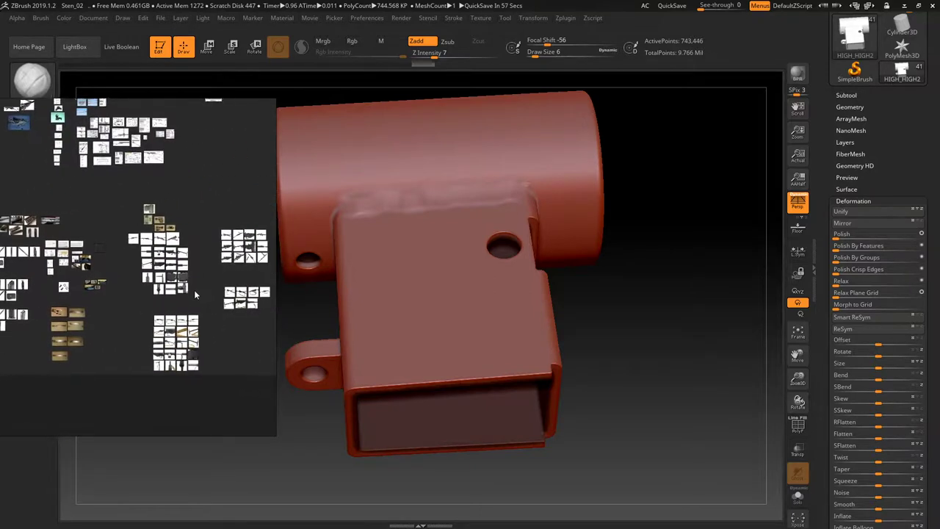
{"action": "scroll", "coordinate": [194, 289], "scroll_direction": "up", "scroll_amount": 3}
{"action": "scroll", "coordinate": [152, 266], "scroll_direction": "up", "scroll_amount": 2}
{"action": "scroll", "coordinate": [158, 266], "scroll_direction": "up", "scroll_amount": 2}
{"action": "scroll", "coordinate": [162, 268], "scroll_direction": "up", "scroll_amount": 2}
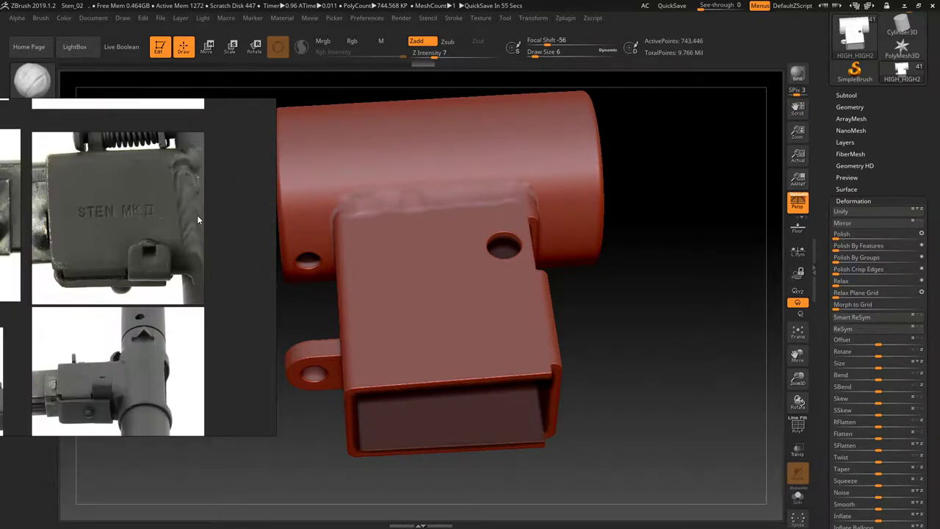
{"action": "scroll", "coordinate": [164, 269], "scroll_direction": "up", "scroll_amount": 2}
{"action": "scroll", "coordinate": [164, 269], "scroll_direction": "down", "scroll_amount": 2}
{"action": "scroll", "coordinate": [150, 274], "scroll_direction": "down", "scroll_amount": 1}
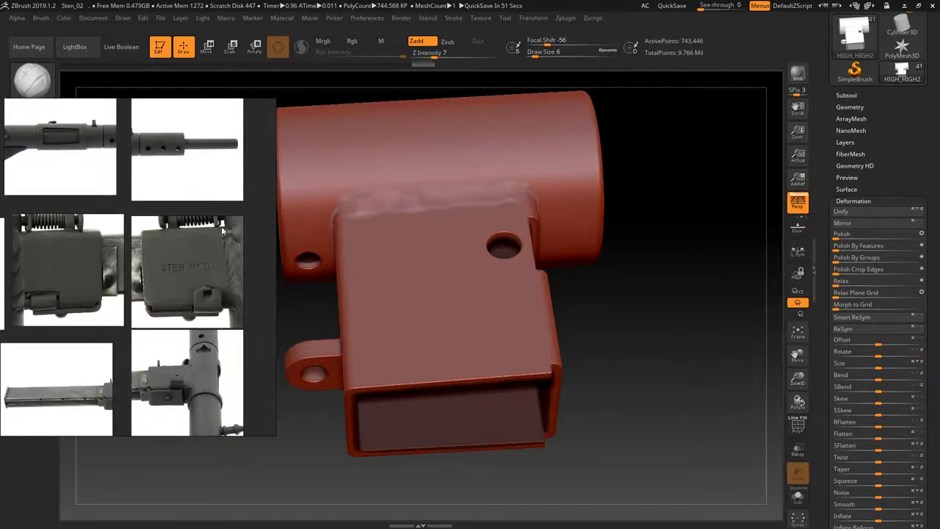
{"action": "mouse_move", "coordinate": [218, 259]}
{"action": "left_mouse_down"}
{"action": "mouse_move", "coordinate": [138, 254]}
{"action": "mouse_move", "coordinate": [1, 318]}
{"action": "left_mouse_up"}
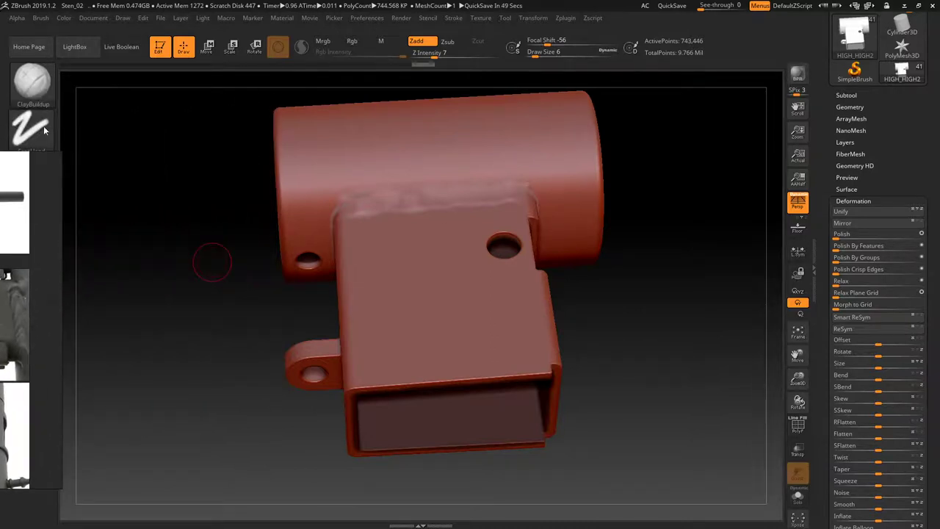
Lay a weld bead along the top box-to-tube seam using weld_5 at Draw Size 8.
{"action": "left_click", "coordinate": [37, 86]}
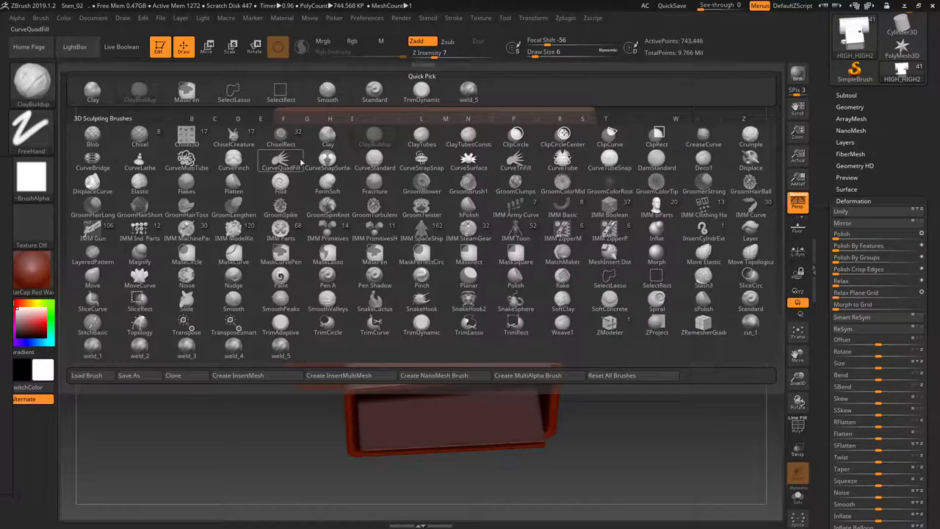
{"action": "left_click", "coordinate": [285, 348]}
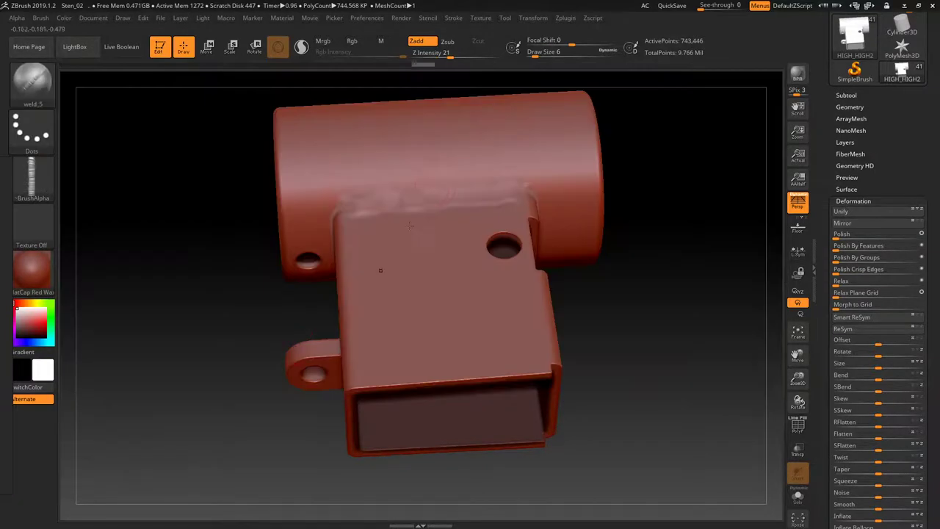
{"action": "key", "text": "space"}
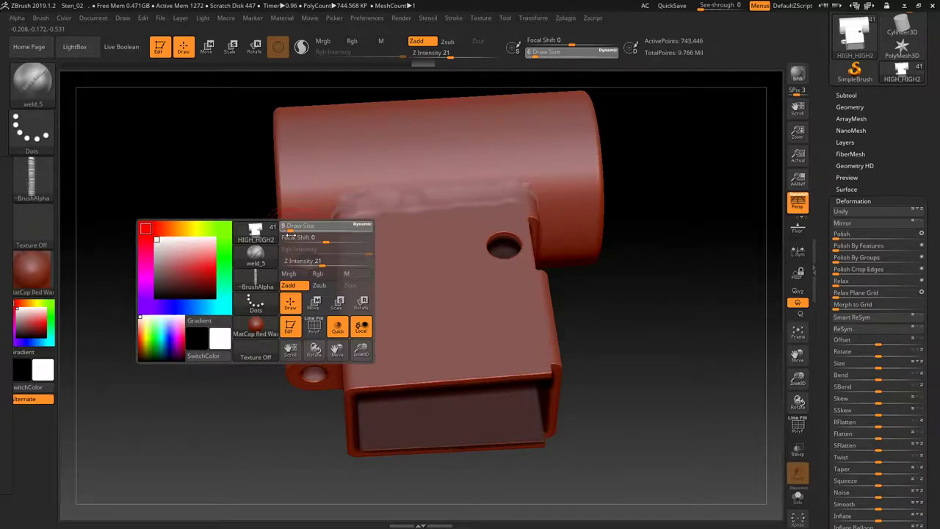
{"action": "mouse_move", "coordinate": [287, 234]}
{"action": "left_mouse_down"}
{"action": "mouse_move", "coordinate": [331, 213]}
{"action": "mouse_move", "coordinate": [512, 191]}
{"action": "left_mouse_up"}
{"action": "mouse_move", "coordinate": [679, 301]}
{"action": "left_mouse_down"}
{"action": "mouse_move", "coordinate": [688, 314]}
{"action": "mouse_move", "coordinate": [645, 274]}
{"action": "mouse_move", "coordinate": [683, 331]}
{"action": "left_mouse_up"}
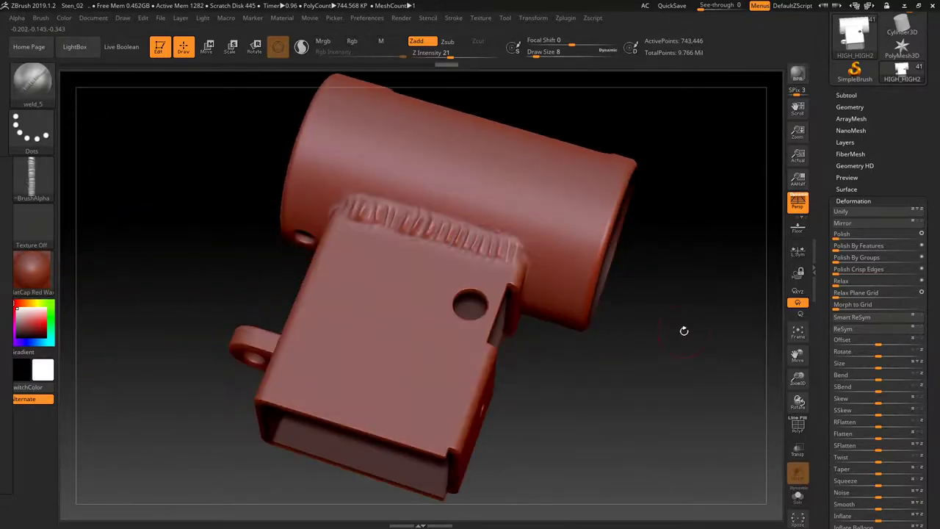
{"action": "left_click_drag", "start_coordinate": [601, 351], "coordinate": [559, 339]}
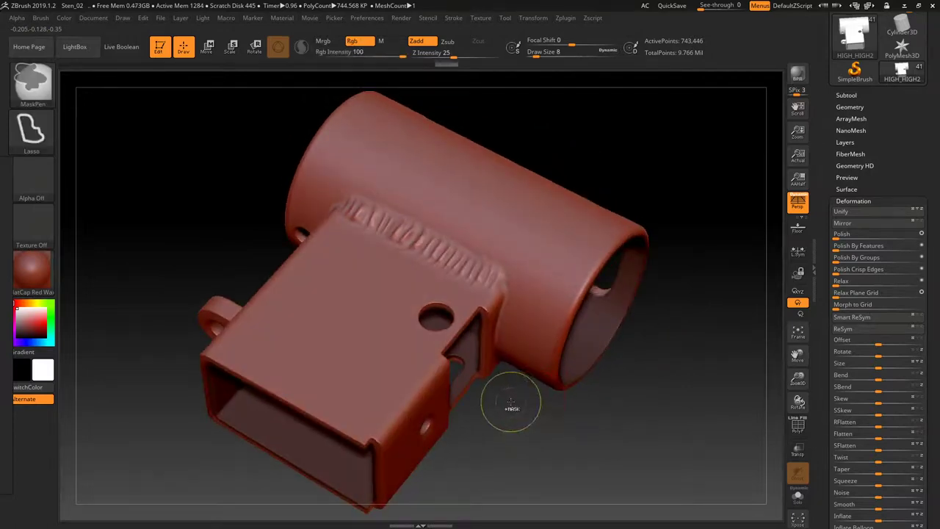
{"action": "mouse_move", "coordinate": [512, 399]}
{"action": "left_mouse_down", "text": "alt"}
{"action": "mouse_move", "coordinate": [589, 469]}
{"action": "mouse_move", "coordinate": [593, 434]}
{"action": "left_mouse_up", "text": "alt"}
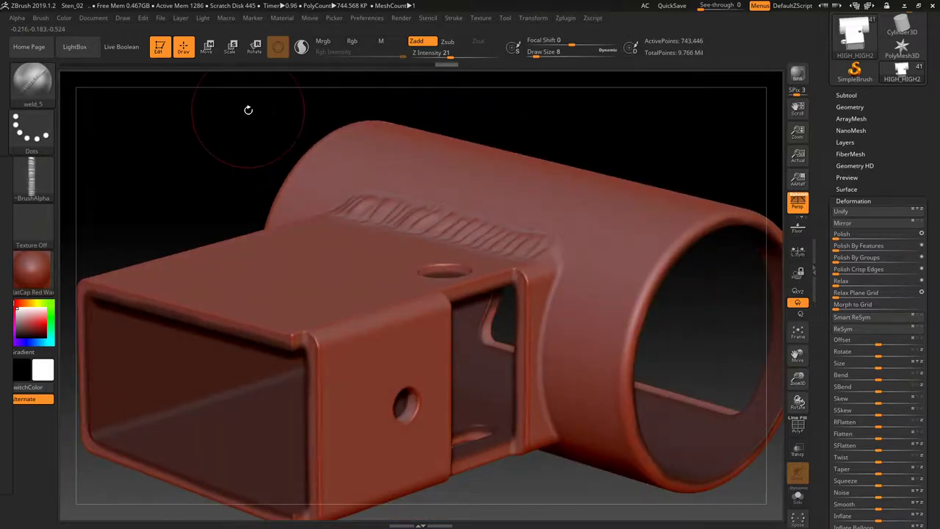
{"action": "left_click_drag", "start_coordinate": [184, 174], "coordinate": [195, 226]}
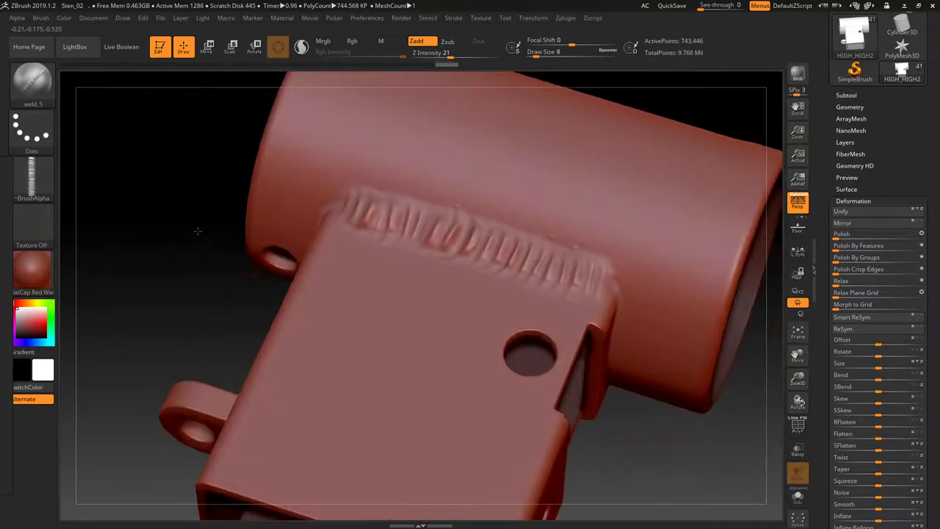
{"action": "key", "text": "shift"}
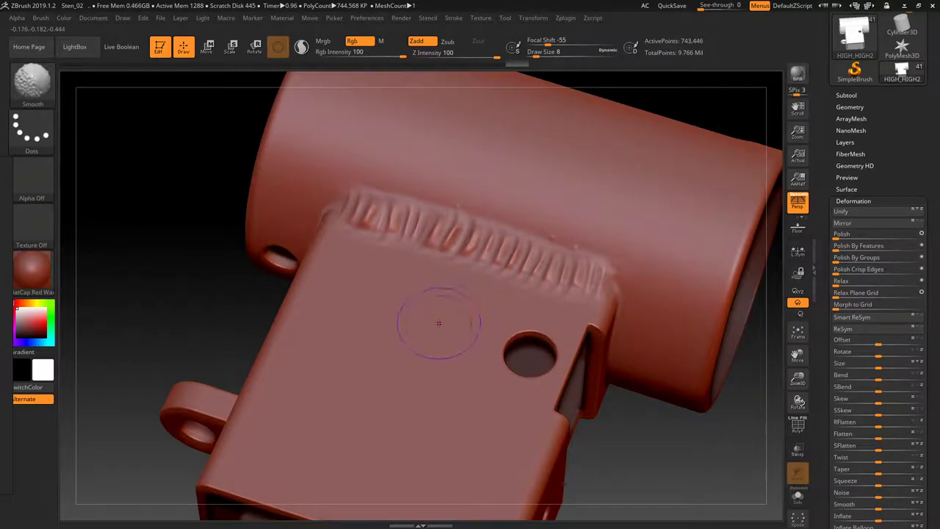
{"action": "left_click_drag", "start_coordinate": [688, 473], "coordinate": [649, 433]}
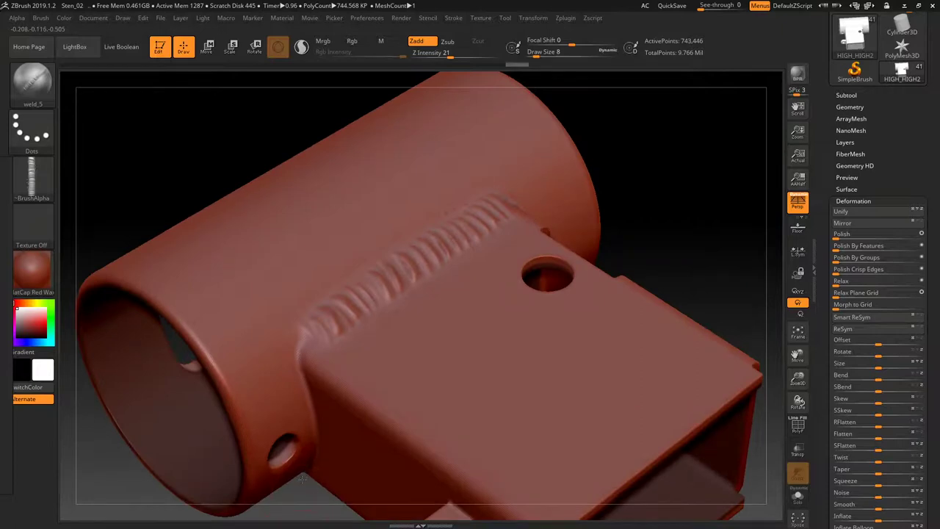
{"action": "mouse_move", "coordinate": [301, 479]}
{"action": "left_mouse_down"}
{"action": "mouse_move", "coordinate": [442, 293]}
{"action": "mouse_move", "coordinate": [434, 270]}
{"action": "mouse_move", "coordinate": [210, 202]}
{"action": "left_mouse_up"}
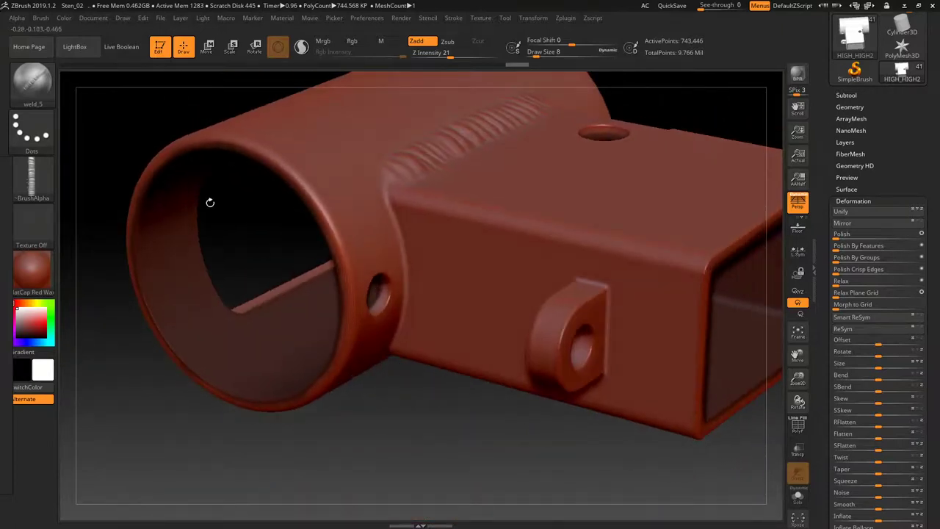
Switch to ClayBuildup at size 4 and build clay along the side box-to-tube joint.
{"action": "left_click", "coordinate": [31, 83]}
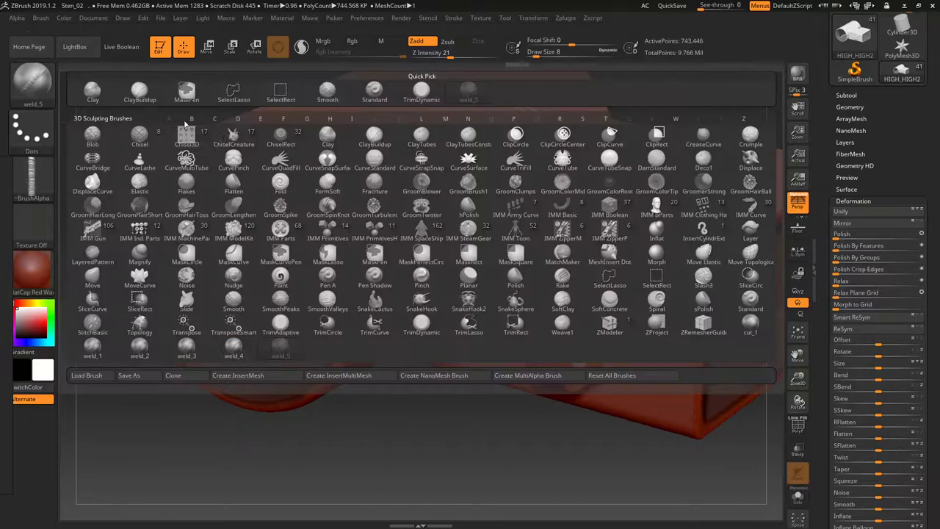
{"action": "left_click", "coordinate": [363, 144]}
{"action": "key", "text": "space"}
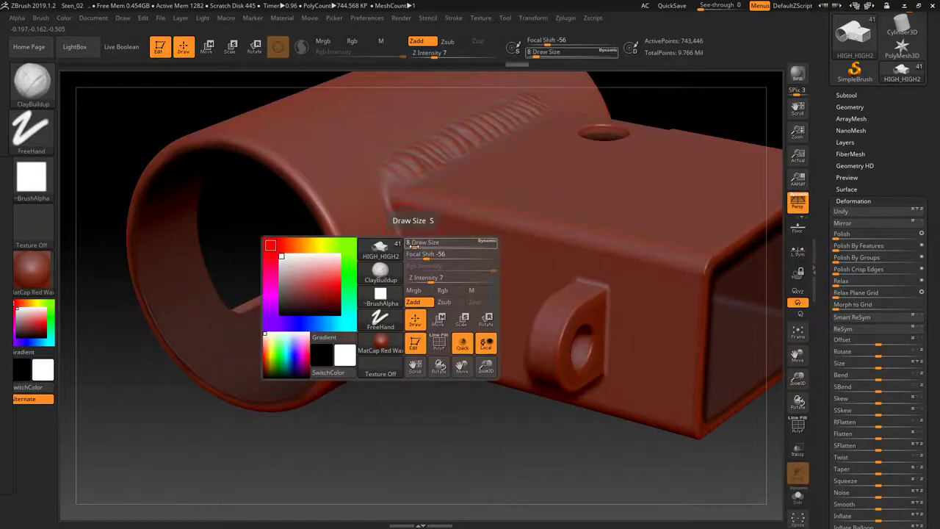
{"action": "left_click_drag", "start_coordinate": [410, 245], "coordinate": [411, 245]}
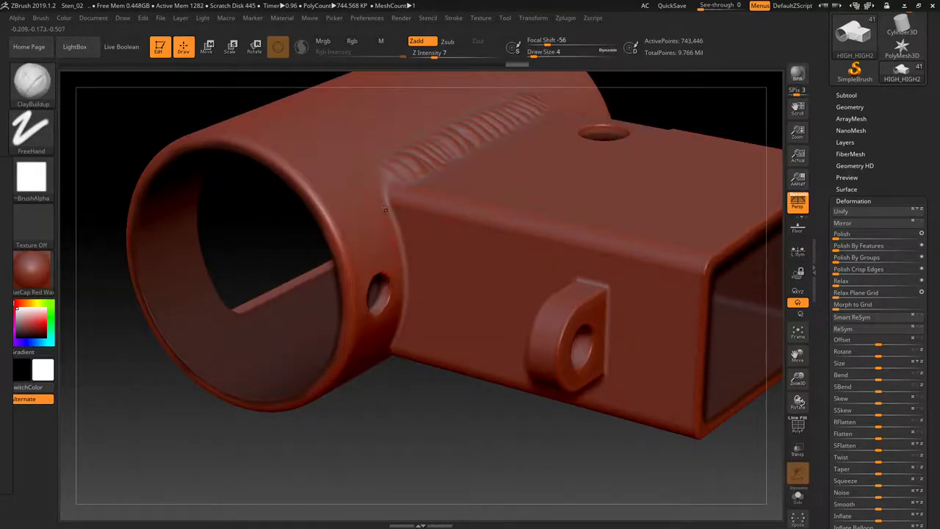
{"action": "key", "text": "shift"}
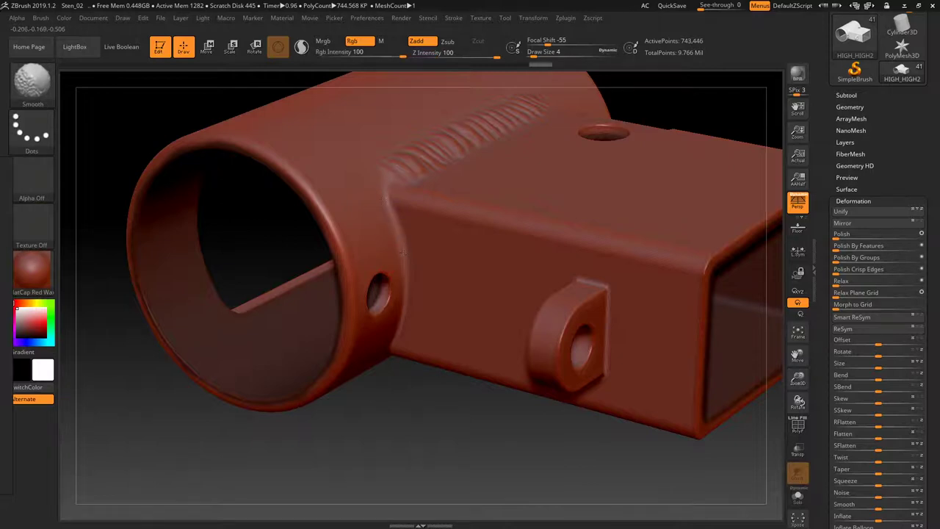
{"action": "left_click_drag", "start_coordinate": [384, 197], "coordinate": [403, 319]}
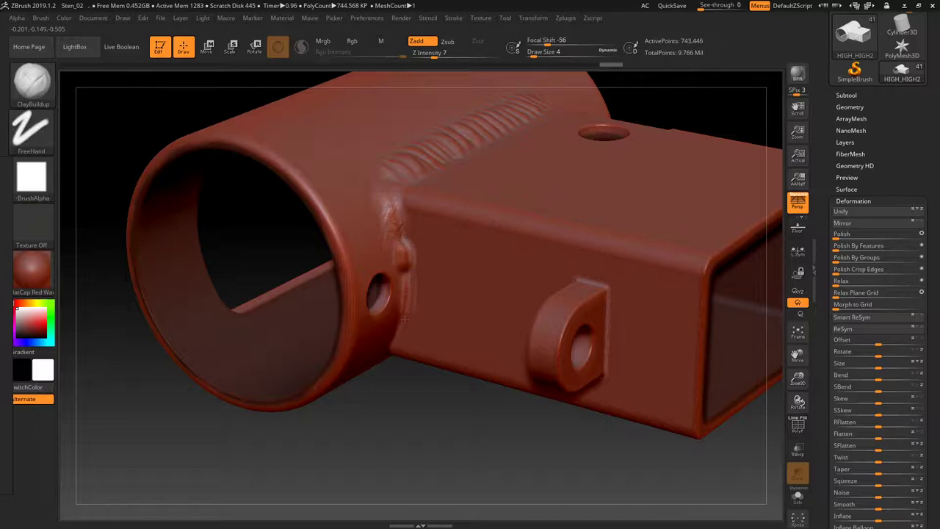
Orbit underneath and build up clay along the lower box-to-tube joint.
{"action": "mouse_move", "coordinate": [428, 411]}
{"action": "left_mouse_down"}
{"action": "mouse_move", "coordinate": [409, 346]}
{"action": "mouse_move", "coordinate": [397, 379]}
{"action": "left_mouse_up"}
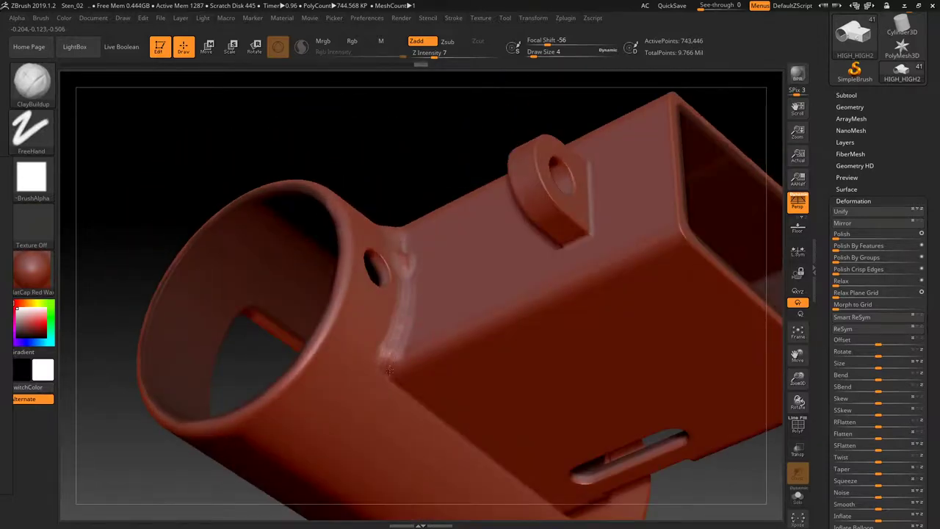
{"action": "mouse_move", "coordinate": [694, 486]}
{"action": "left_mouse_down"}
{"action": "mouse_move", "coordinate": [661, 344]}
{"action": "mouse_move", "coordinate": [341, 222]}
{"action": "left_mouse_up"}
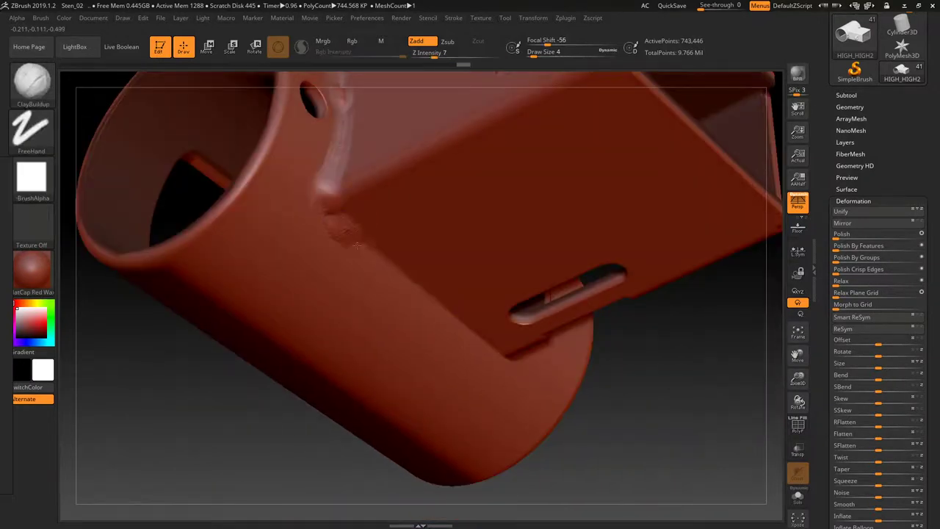
{"action": "left_click_drag", "start_coordinate": [357, 245], "coordinate": [503, 358]}
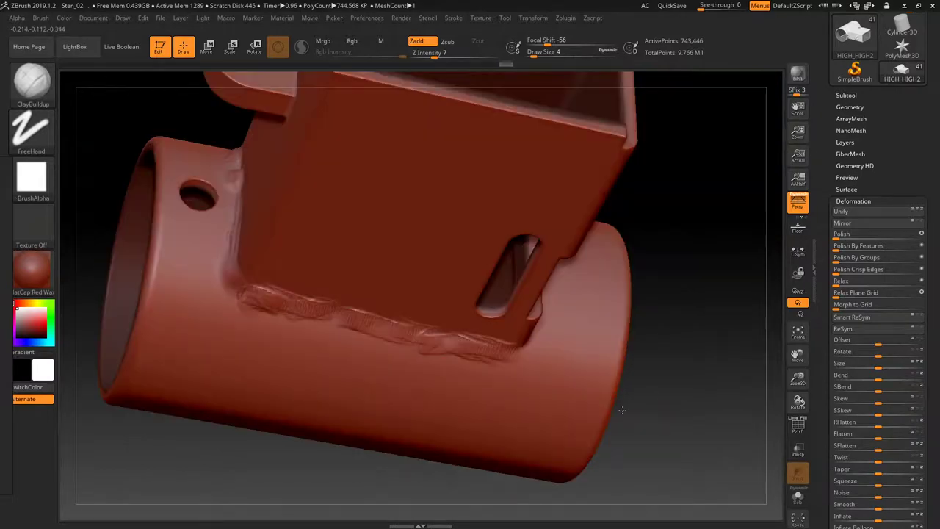
{"action": "left_click_drag", "start_coordinate": [649, 408], "coordinate": [481, 277]}
{"action": "key", "text": "shift"}
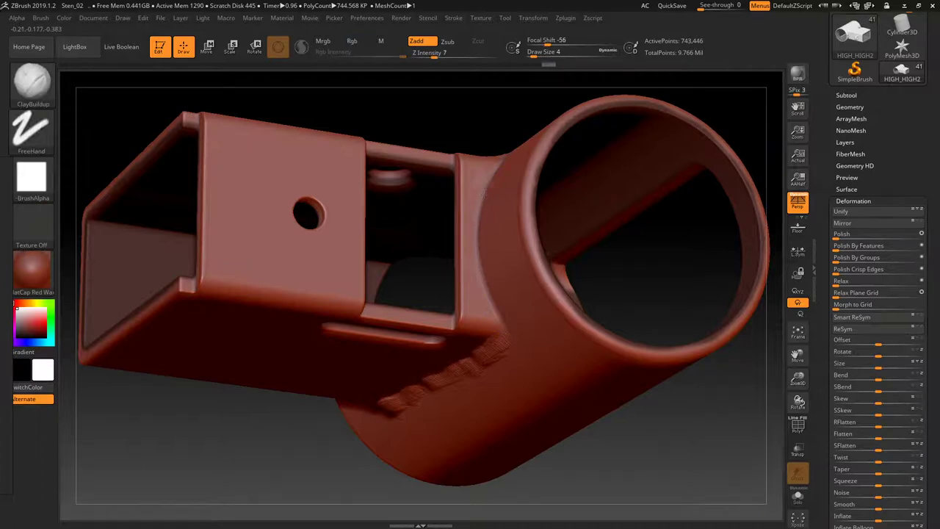
Build up clay on the joint edge and smooth the seam from a lower frontal view.
{"action": "left_click_drag", "start_coordinate": [475, 238], "coordinate": [491, 317]}
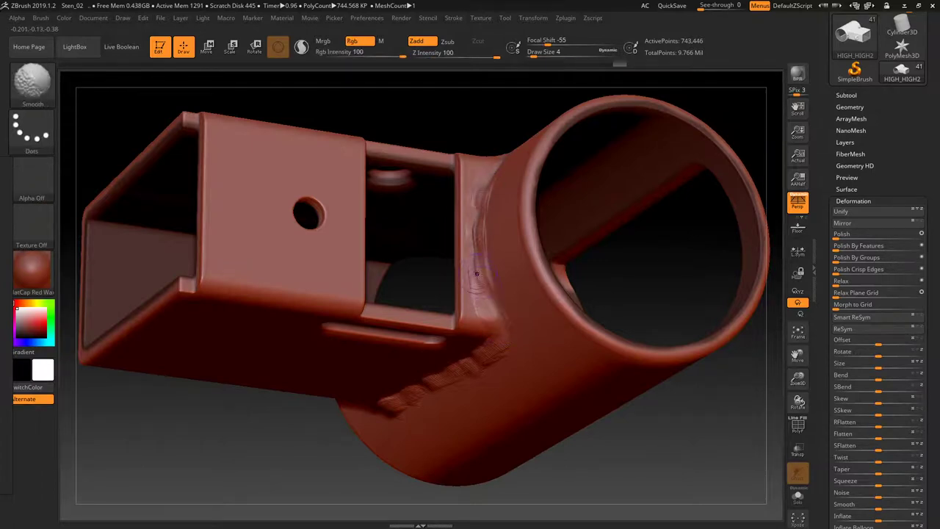
{"action": "mouse_move", "coordinate": [485, 279]}
{"action": "left_mouse_down"}
{"action": "mouse_move", "coordinate": [481, 210]}
{"action": "mouse_move", "coordinate": [499, 237]}
{"action": "left_mouse_up"}
{"action": "key", "text": "shift"}
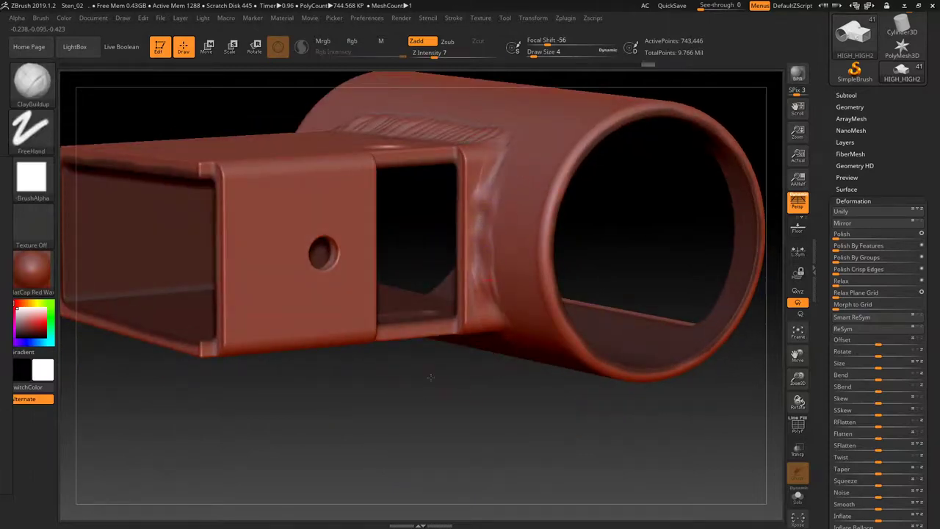
{"action": "mouse_move", "coordinate": [430, 376]}
{"action": "left_mouse_down"}
{"action": "mouse_move", "coordinate": [440, 316]}
{"action": "mouse_move", "coordinate": [301, 345]}
{"action": "mouse_move", "coordinate": [249, 330]}
{"action": "mouse_move", "coordinate": [220, 341]}
{"action": "left_mouse_up"}
{"action": "mouse_move", "coordinate": [646, 245]}
{"action": "left_mouse_down"}
{"action": "mouse_move", "coordinate": [615, 172]}
{"action": "mouse_move", "coordinate": [514, 279]}
{"action": "left_mouse_up"}
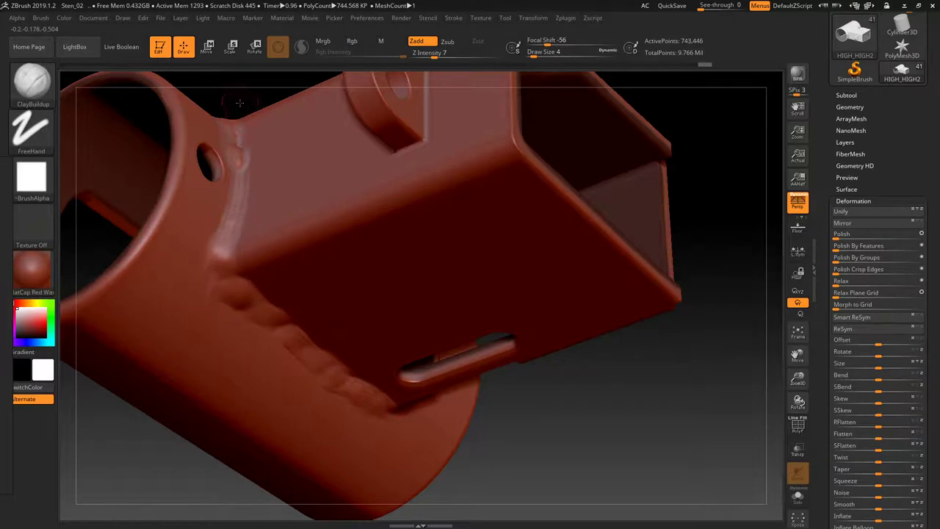
Orbit to a side view of the box and open the brush library.
{"action": "right_click_drag", "start_coordinate": [242, 106], "coordinate": [239, 144]}
{"action": "key", "text": "shift"}
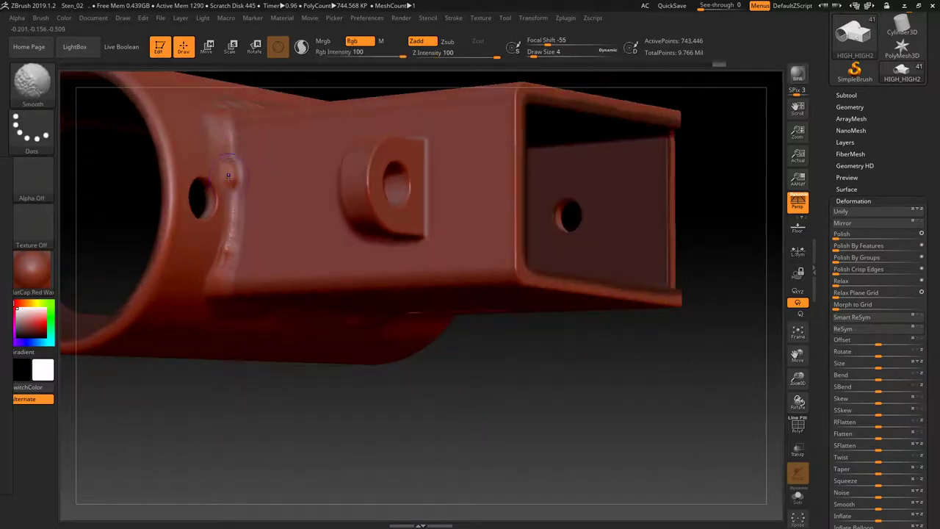
{"action": "left_click_drag", "start_coordinate": [546, 374], "coordinate": [522, 313]}
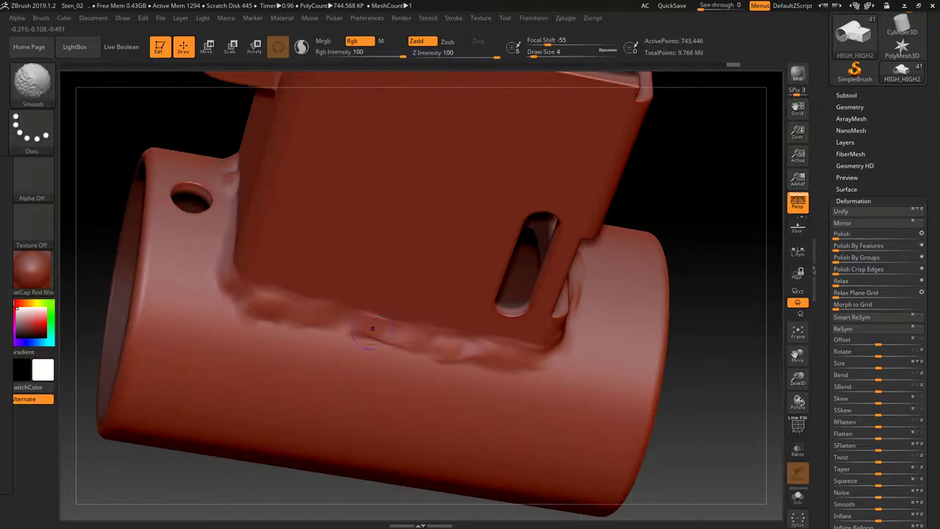
{"action": "left_click", "coordinate": [32, 79]}
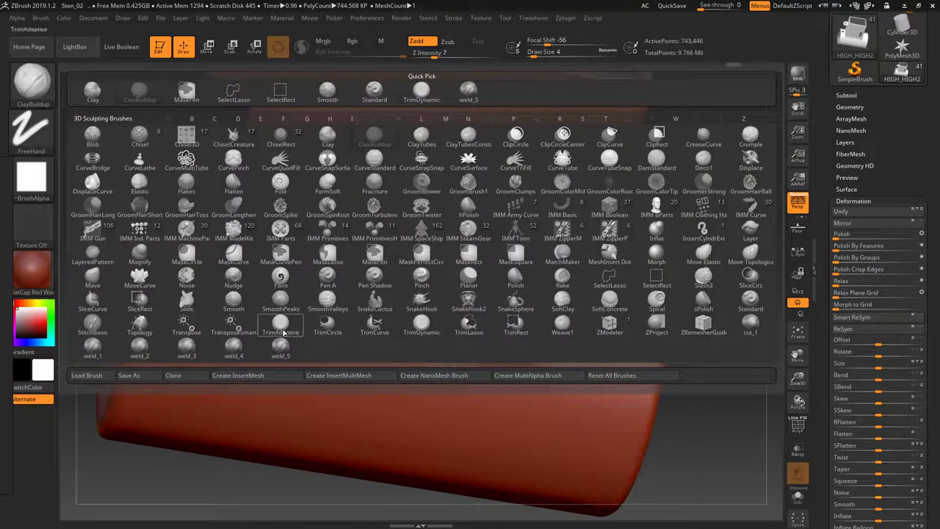
Switch to a smaller weld_5 brush and lay a weld bead along the side joint seam.
{"action": "left_click", "coordinate": [270, 353]}
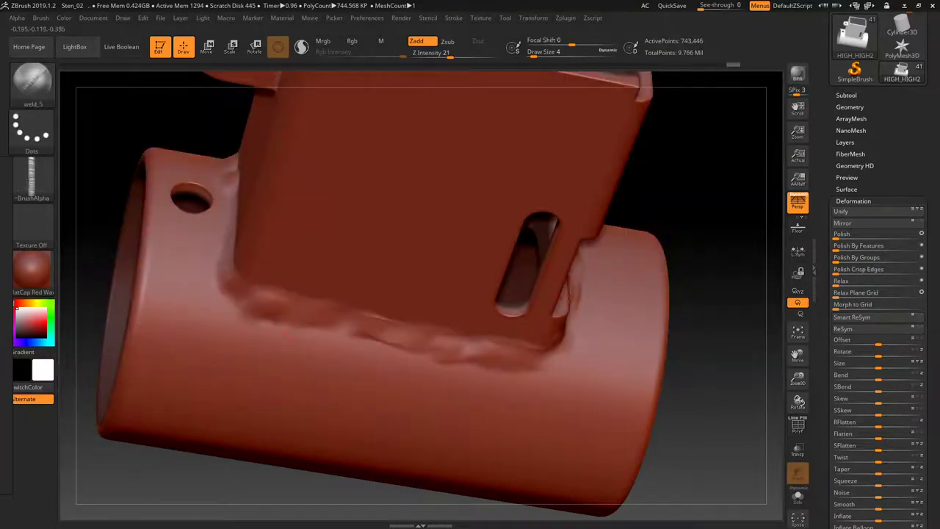
{"action": "key", "text": "space"}
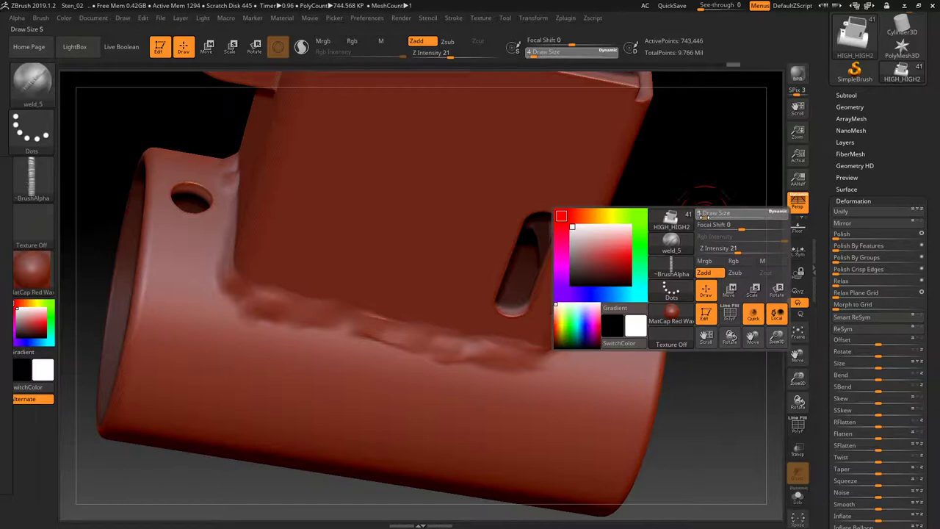
{"action": "mouse_move", "coordinate": [706, 218]}
{"action": "left_mouse_down"}
{"action": "mouse_move", "coordinate": [695, 235]}
{"action": "mouse_move", "coordinate": [509, 170]}
{"action": "left_mouse_up"}
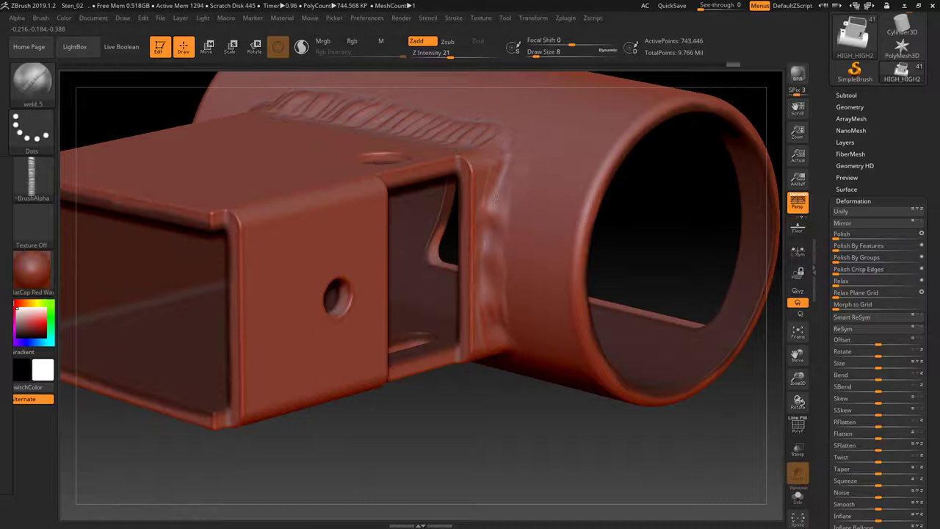
{"action": "left_click_drag", "start_coordinate": [495, 199], "coordinate": [493, 334]}
{"action": "left_click_drag", "start_coordinate": [510, 426], "coordinate": [499, 413]}
{"action": "left_click_drag", "start_coordinate": [493, 264], "coordinate": [497, 287], "text": "shift"}
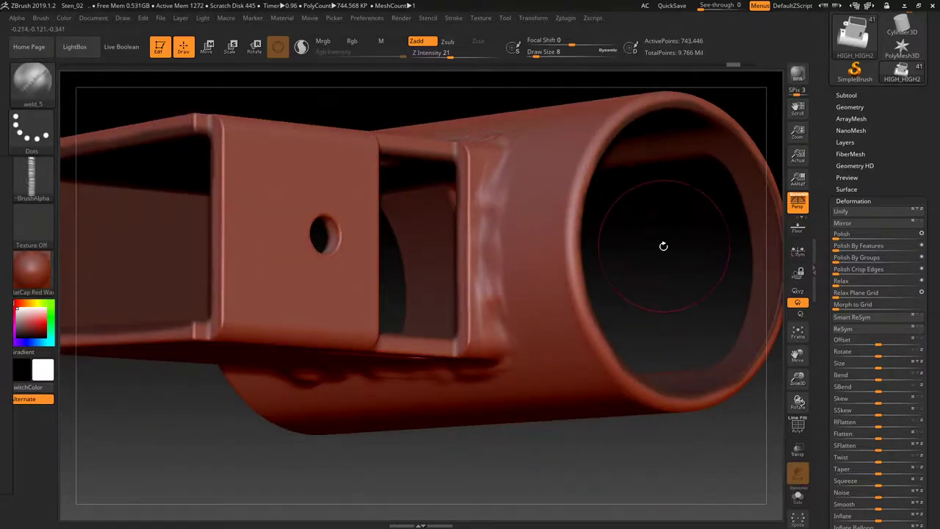
{"action": "left_click_drag", "start_coordinate": [663, 245], "coordinate": [658, 254]}
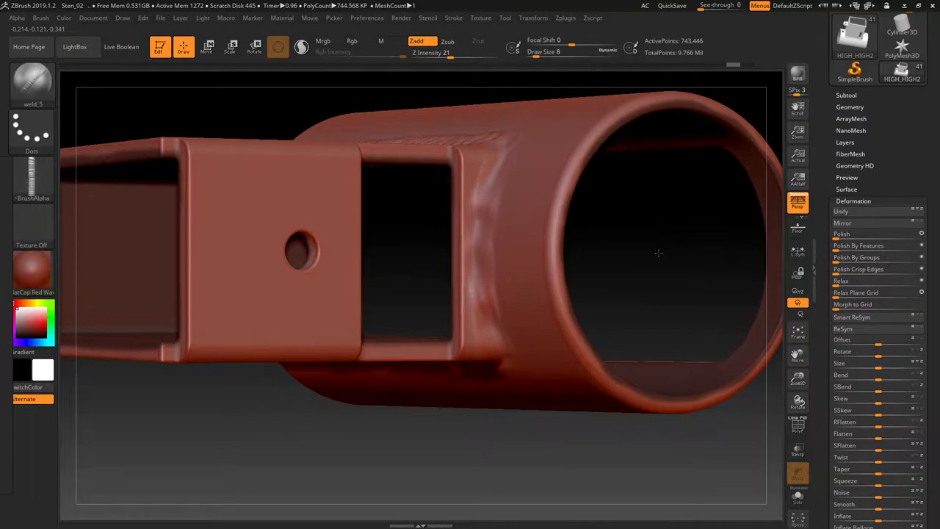
Mask along the right and lower edges of the box's window frame.
{"action": "left_click_drag", "start_coordinate": [396, 173], "coordinate": [452, 168], "text": "ctrl"}
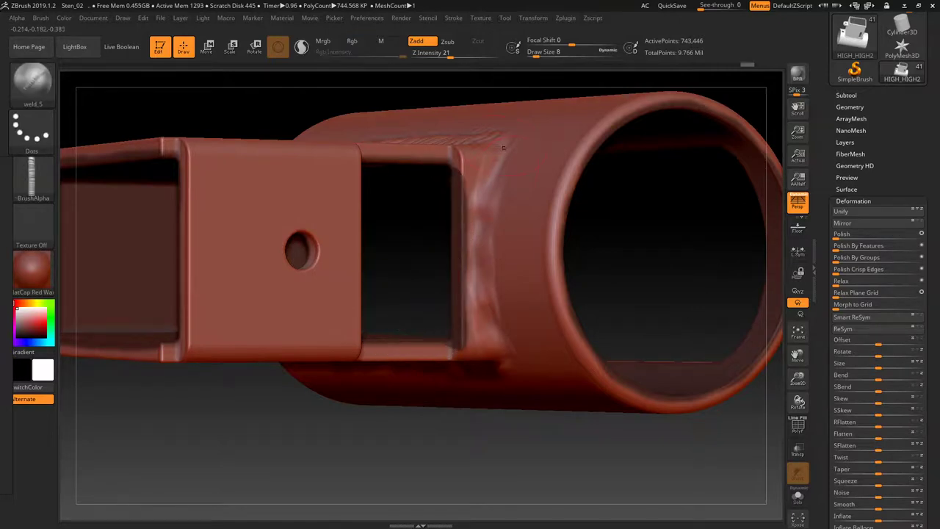
{"action": "key", "text": "ctrl"}
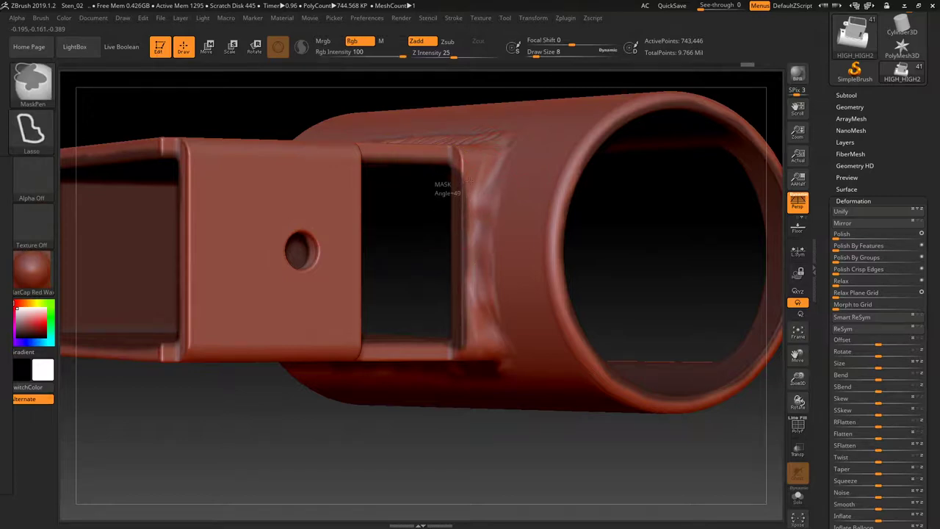
{"action": "left_click_drag", "start_coordinate": [473, 174], "coordinate": [437, 149], "text": "ctrl"}
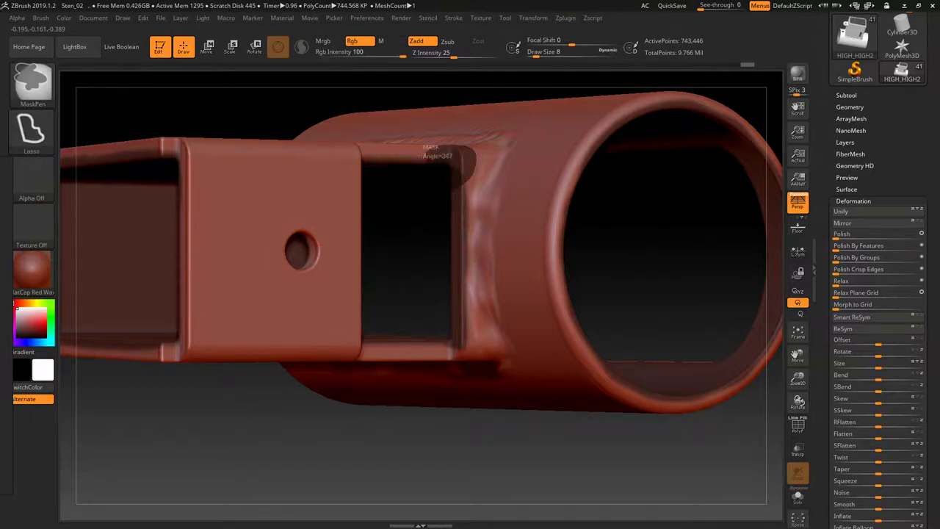
{"action": "left_click_drag", "start_coordinate": [443, 210], "coordinate": [466, 167], "text": "ctrl"}
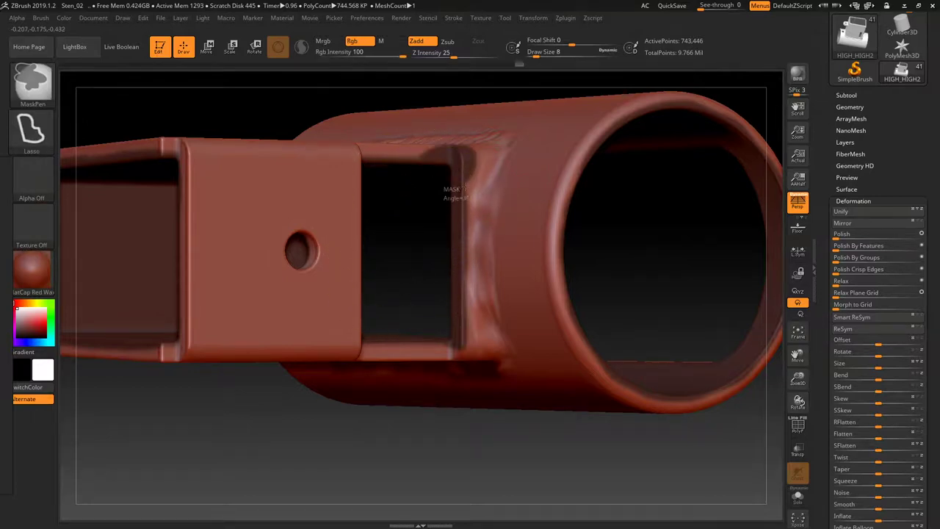
{"action": "left_click_drag", "start_coordinate": [430, 273], "coordinate": [470, 179], "text": "ctrl"}
{"action": "mouse_move", "coordinate": [399, 294]}
{"action": "left_mouse_down", "text": "ctrl"}
{"action": "mouse_move", "coordinate": [466, 332]}
{"action": "mouse_move", "coordinate": [470, 352]}
{"action": "left_mouse_up", "text": "ctrl"}
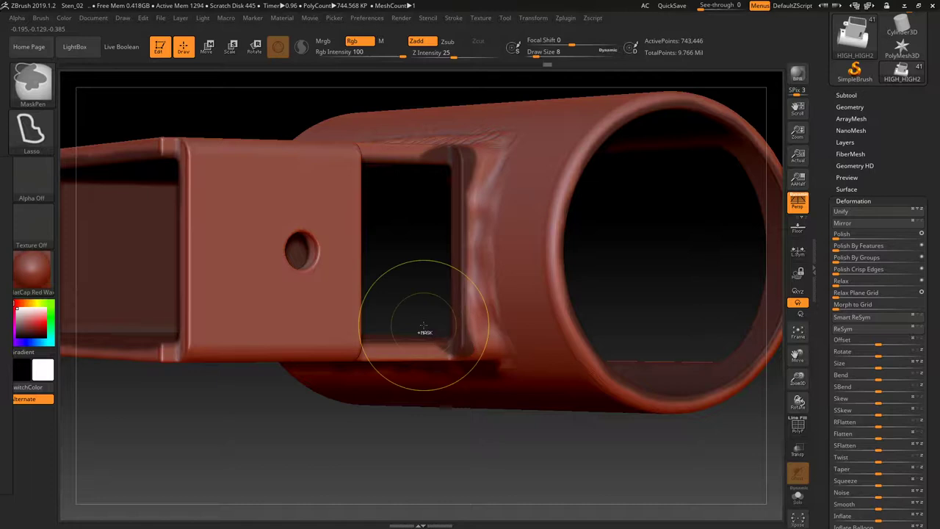
Sculpt weld beads along the window frame's right edge and the plate's lower edge.
{"action": "key", "text": "b"}
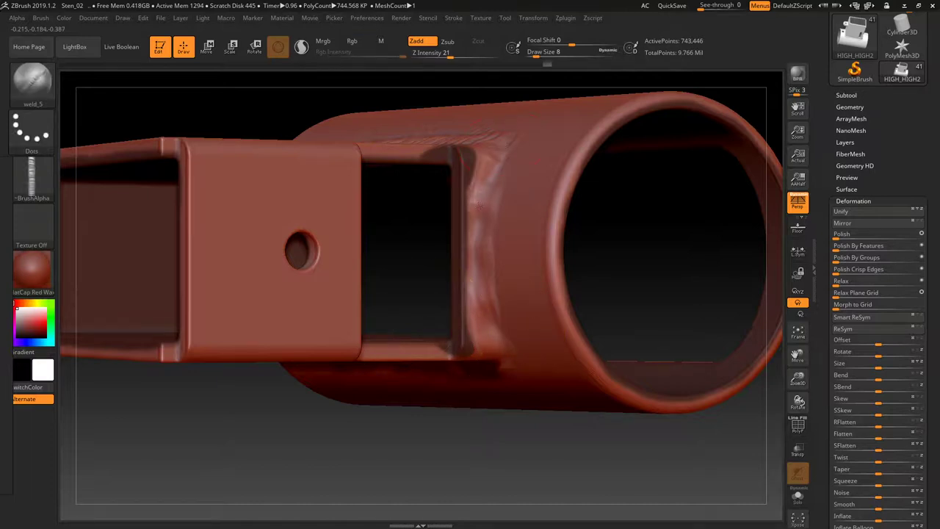
{"action": "left_click_drag", "start_coordinate": [477, 205], "coordinate": [486, 341]}
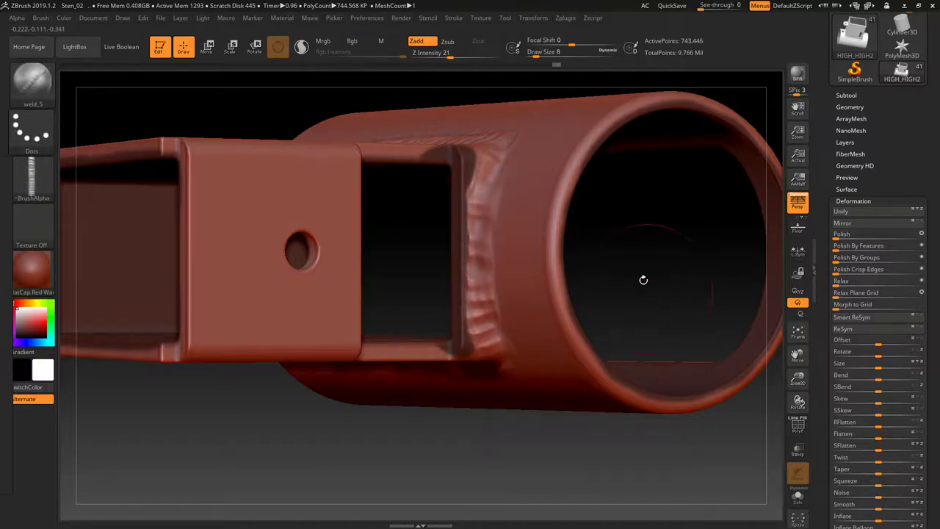
{"action": "left_click_drag", "start_coordinate": [643, 280], "coordinate": [484, 291]}
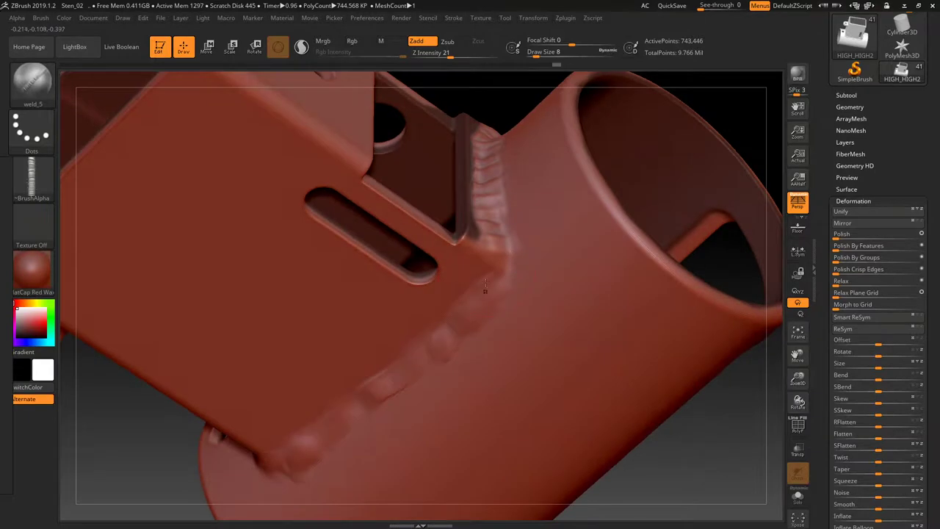
{"action": "left_click_drag", "start_coordinate": [500, 242], "coordinate": [297, 449]}
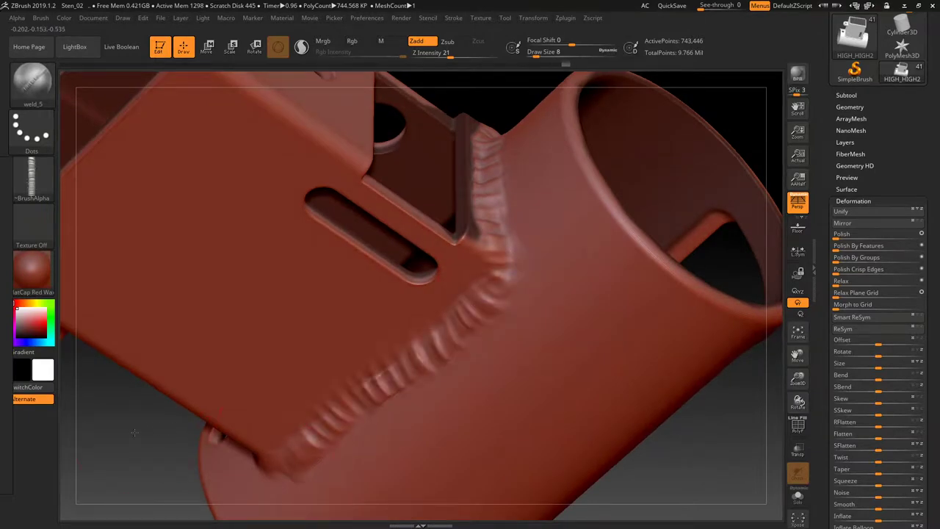
{"action": "left_click_drag", "start_coordinate": [135, 433], "coordinate": [451, 426]}
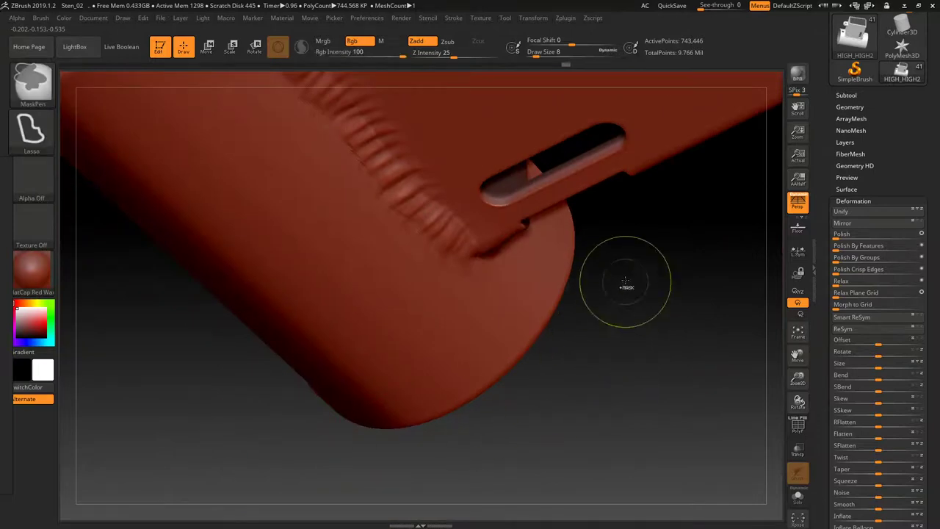
Mask a band of the tube near the hole and sculpt a weld bead up the crease.
{"action": "left_click_drag", "start_coordinate": [625, 285], "coordinate": [626, 397]}
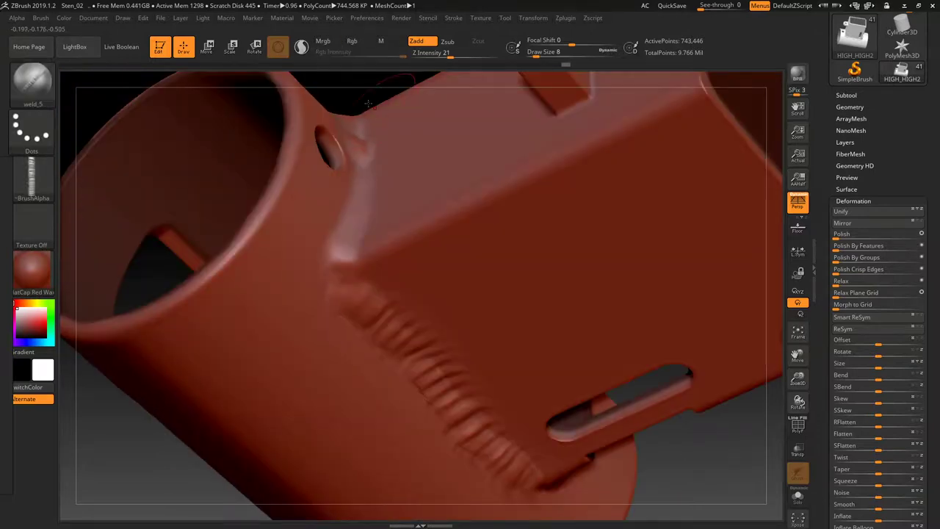
{"action": "mouse_move", "coordinate": [368, 103]}
{"action": "left_mouse_down"}
{"action": "mouse_move", "coordinate": [350, 123]}
{"action": "mouse_move", "coordinate": [356, 151]}
{"action": "left_mouse_up"}
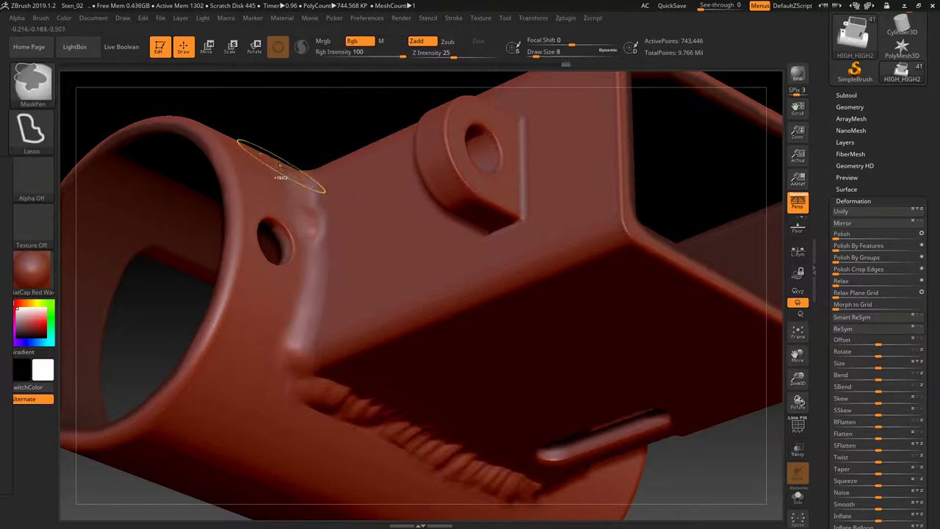
{"action": "left_click_drag", "start_coordinate": [318, 157], "coordinate": [281, 154], "text": "ctrl"}
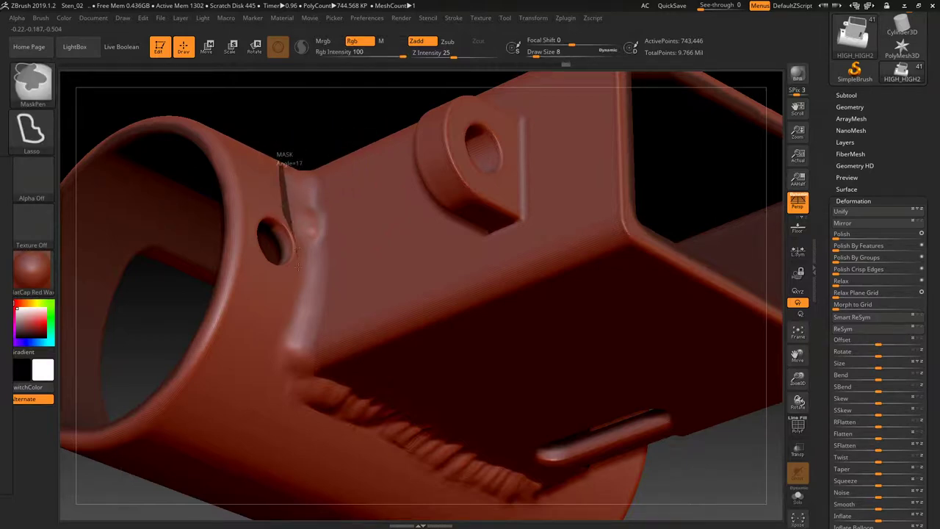
{"action": "left_click_drag", "start_coordinate": [297, 266], "coordinate": [297, 268], "text": "ctrl"}
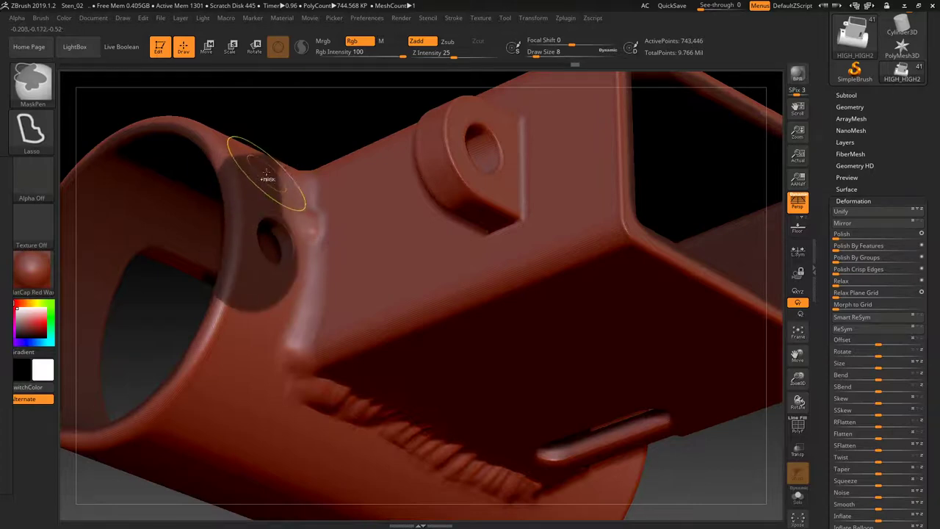
{"action": "mouse_move", "coordinate": [267, 175]}
{"action": "left_mouse_down", "text": "ctrl"}
{"action": "mouse_move", "coordinate": [278, 207]}
{"action": "mouse_move", "coordinate": [278, 301]}
{"action": "mouse_move", "coordinate": [165, 298]}
{"action": "left_mouse_up", "text": "ctrl"}
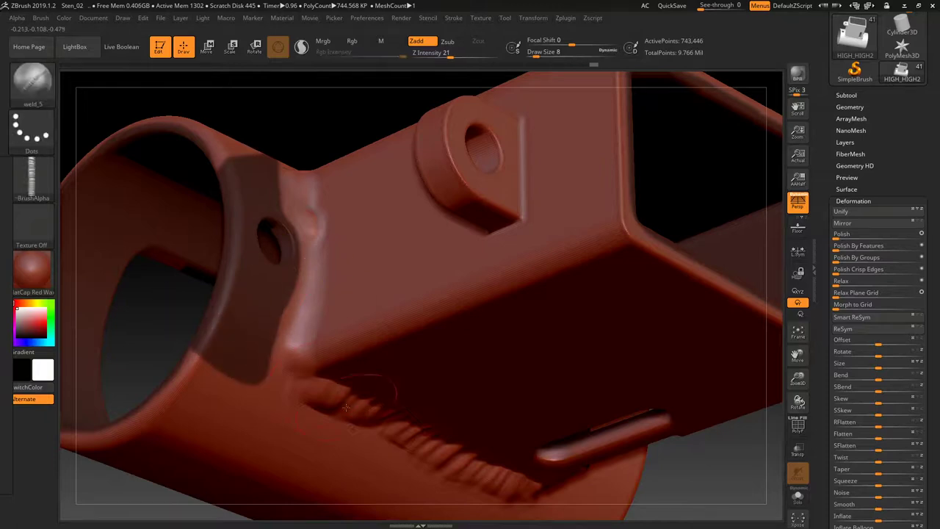
{"action": "left_click_drag", "start_coordinate": [345, 405], "coordinate": [345, 185]}
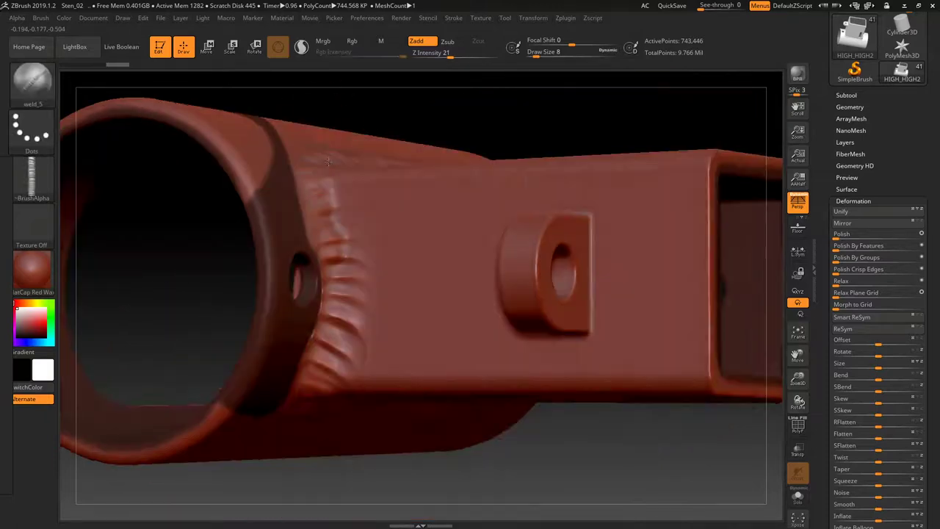
{"action": "right_click_drag", "start_coordinate": [345, 186], "coordinate": [301, 227]}
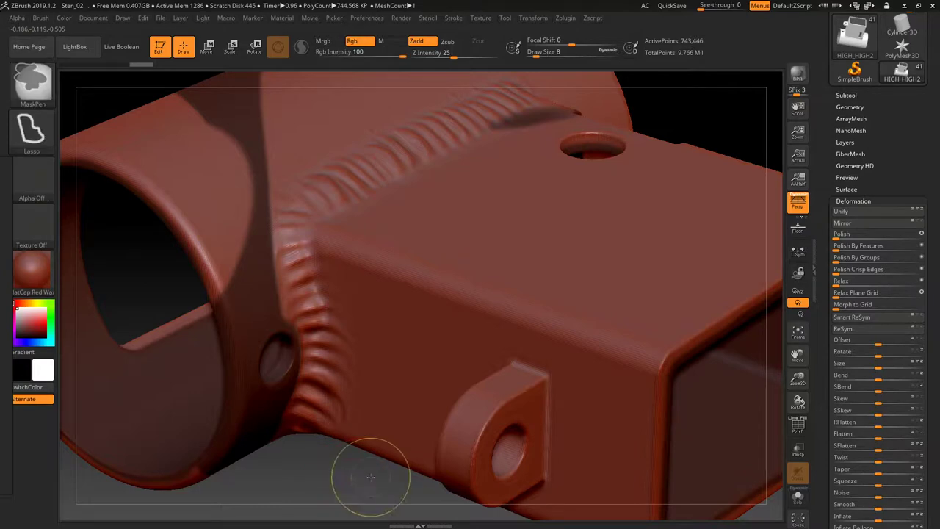
Frame the receiver and orbit to inspect the welds from the box opening and tube end.
{"action": "key", "text": "f"}
{"action": "mouse_move", "coordinate": [629, 275]}
{"action": "left_mouse_down"}
{"action": "mouse_move", "coordinate": [606, 190]}
{"action": "mouse_move", "coordinate": [618, 116]}
{"action": "left_mouse_up"}
{"action": "key", "text": "shift"}
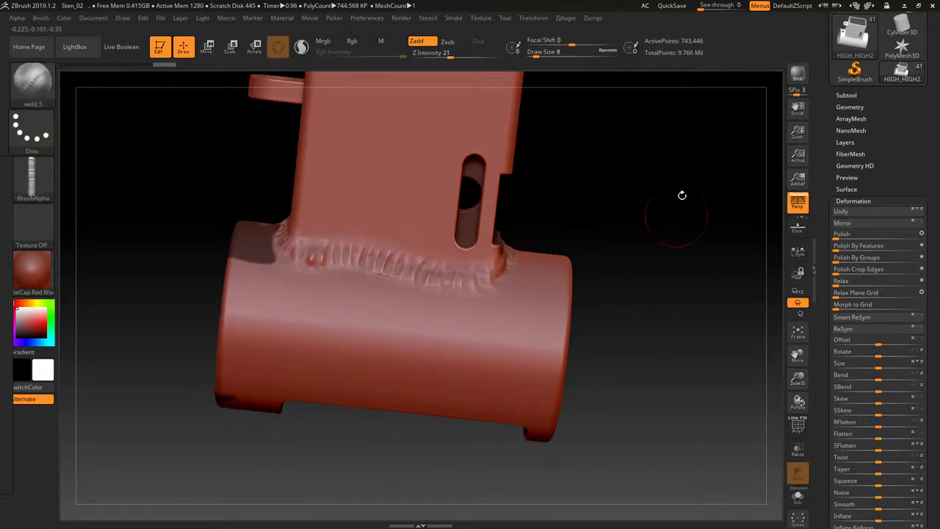
{"action": "mouse_move", "coordinate": [682, 195]}
{"action": "left_mouse_down"}
{"action": "mouse_move", "coordinate": [639, 258]}
{"action": "mouse_move", "coordinate": [648, 359]}
{"action": "left_mouse_up"}
{"action": "mouse_move", "coordinate": [607, 314]}
{"action": "left_mouse_down"}
{"action": "mouse_move", "coordinate": [525, 442]}
{"action": "mouse_move", "coordinate": [573, 438]}
{"action": "mouse_move", "coordinate": [570, 361]}
{"action": "left_mouse_up"}
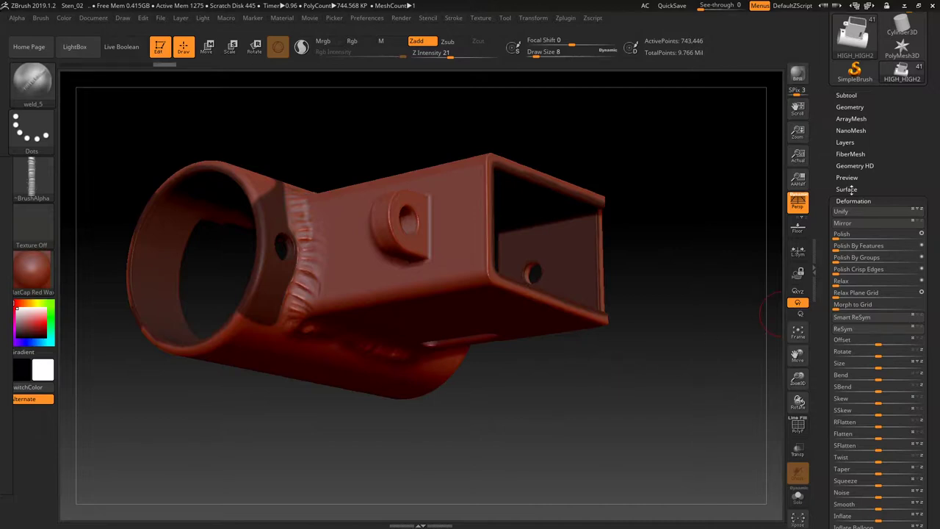
Clear the existing mask and smooth the weld bead beside the hole.
{"action": "left_click", "coordinate": [848, 189]}
{"action": "left_click", "coordinate": [846, 311]}
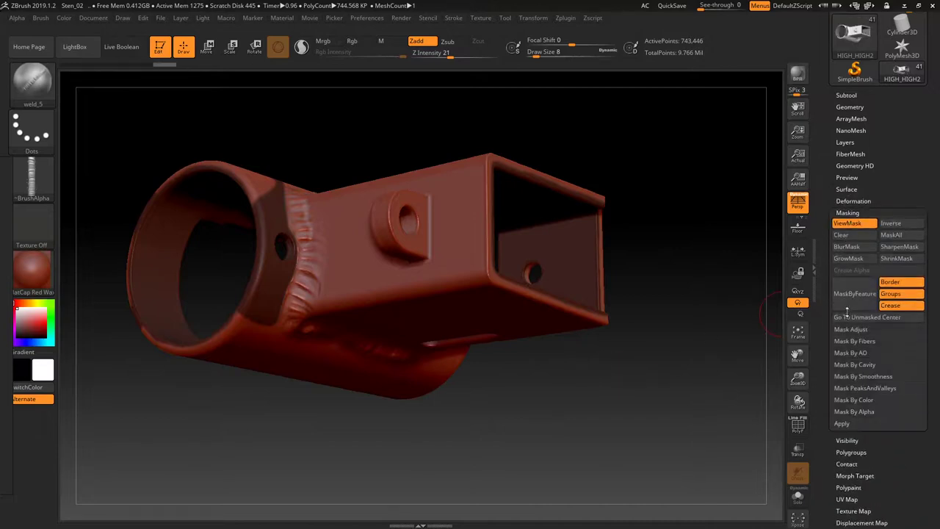
{"action": "left_click", "coordinate": [859, 235]}
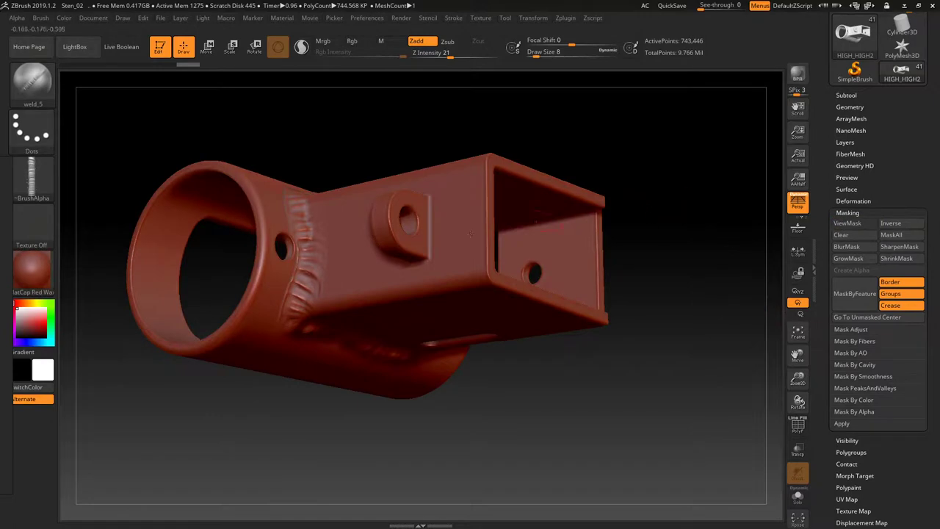
{"action": "right_click_drag", "start_coordinate": [471, 233], "coordinate": [289, 418], "text": "ctrl"}
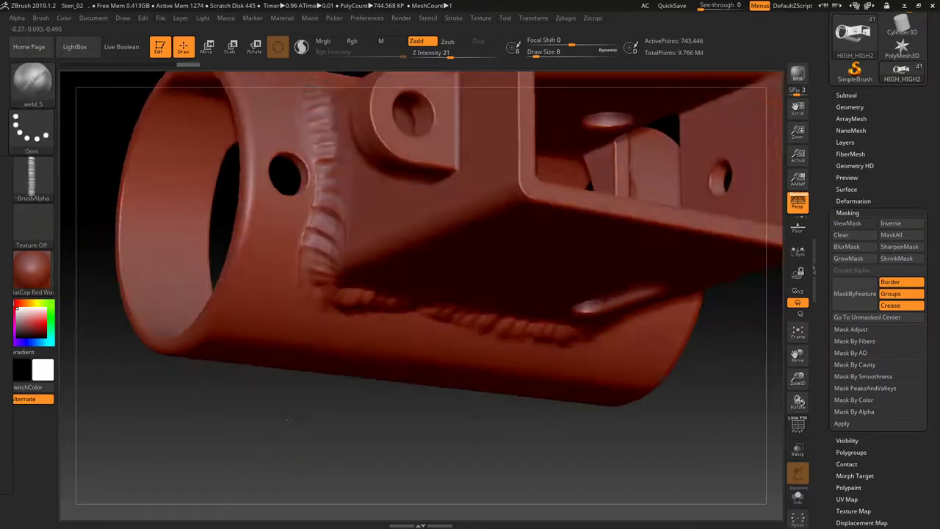
{"action": "left_click_drag", "start_coordinate": [288, 418], "coordinate": [291, 387]}
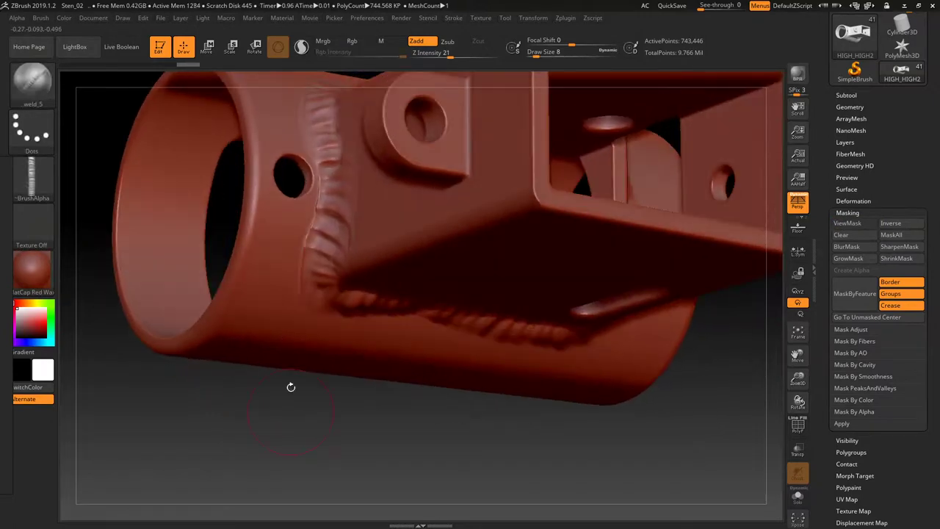
{"action": "right_click", "coordinate": [290, 257]}
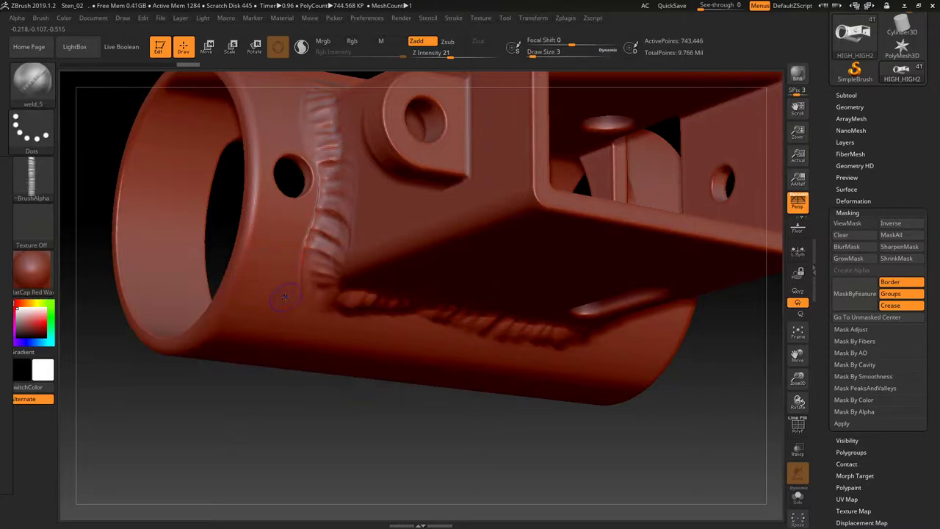
{"action": "key", "text": "shift"}
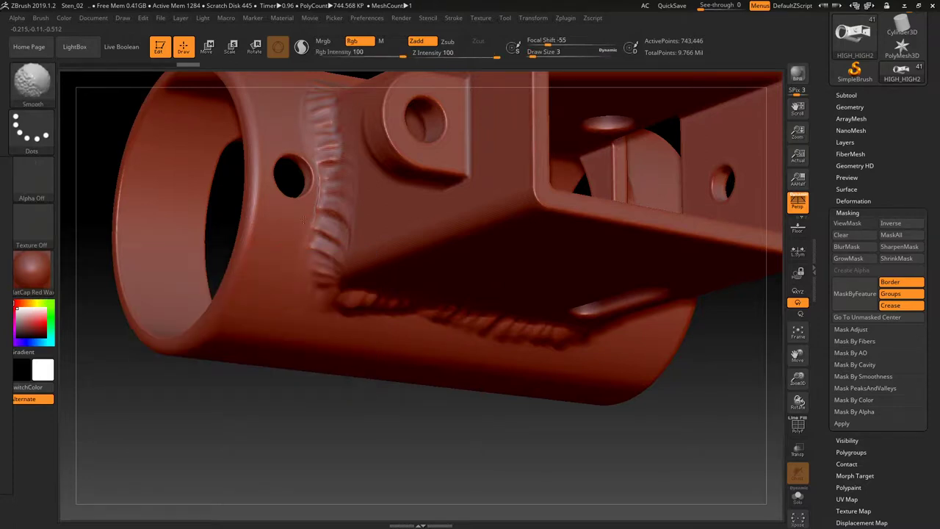
{"action": "left_click_drag", "start_coordinate": [299, 391], "coordinate": [300, 416]}
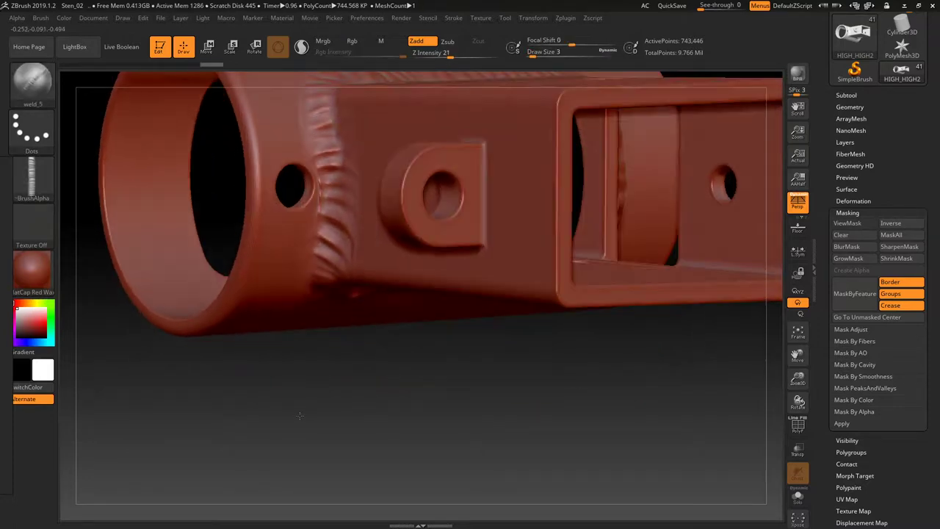
{"action": "left_click_drag", "start_coordinate": [257, 145], "coordinate": [310, 195], "text": "shift"}
Mask the inner edge of the box opening and smooth the weld bead down the box edge.
{"action": "left_click_drag", "start_coordinate": [463, 342], "coordinate": [408, 393]}
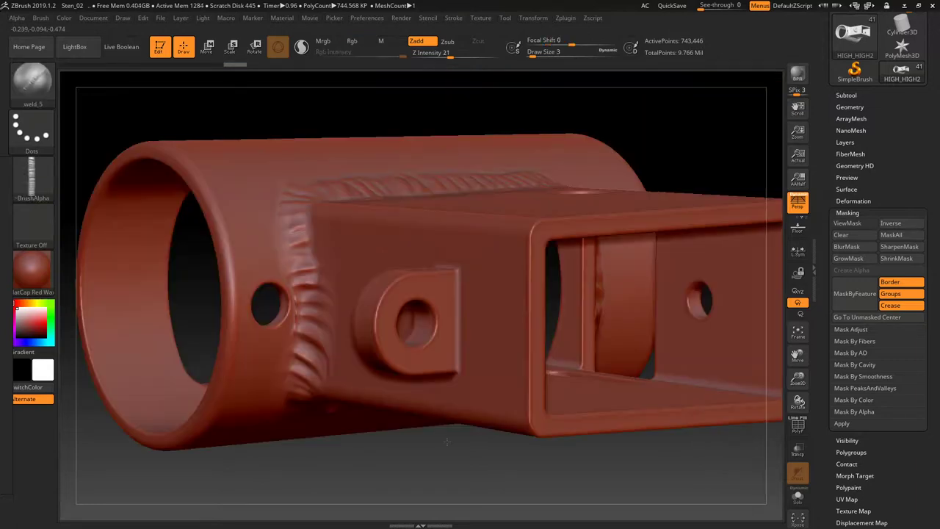
{"action": "key", "text": "shift"}
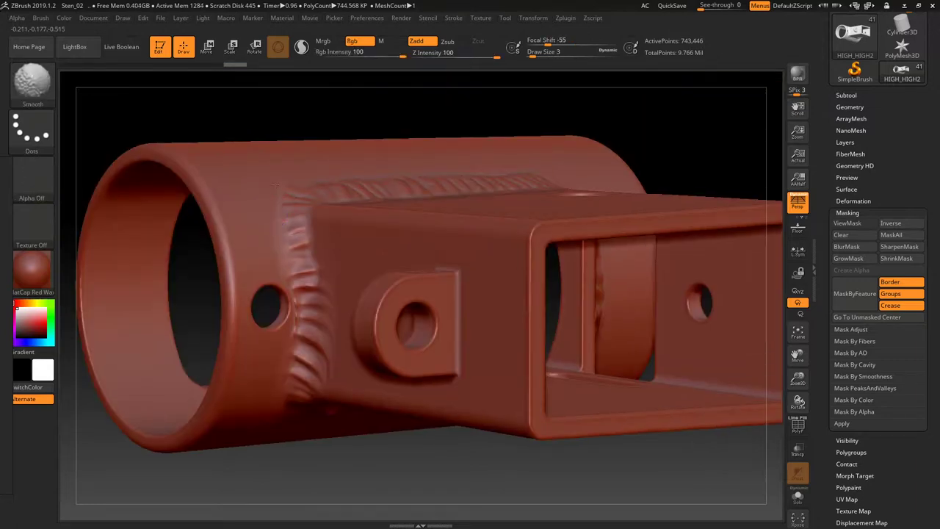
{"action": "mouse_move", "coordinate": [696, 136]}
{"action": "left_mouse_down"}
{"action": "mouse_move", "coordinate": [671, 129]}
{"action": "mouse_move", "coordinate": [636, 166]}
{"action": "left_mouse_up"}
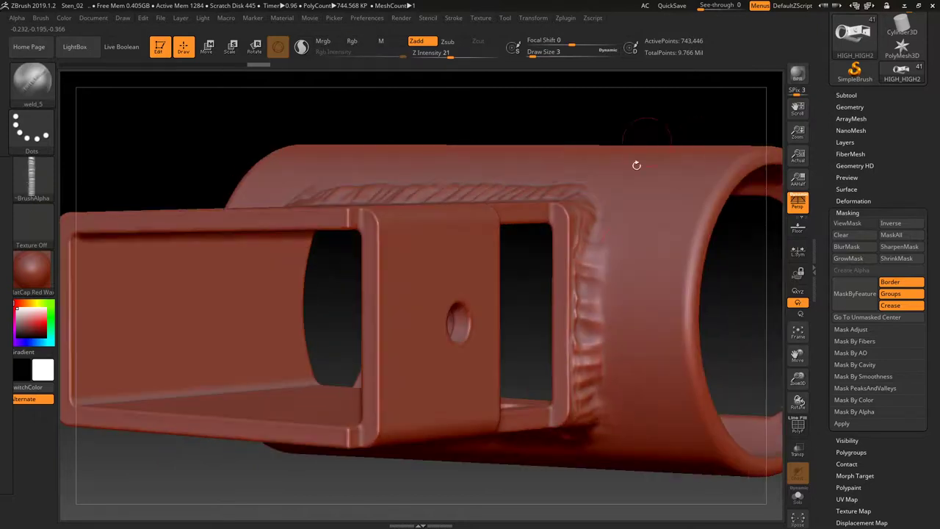
{"action": "mouse_move", "coordinate": [578, 484]}
{"action": "left_mouse_down"}
{"action": "mouse_move", "coordinate": [517, 419]}
{"action": "mouse_move", "coordinate": [441, 152]}
{"action": "mouse_move", "coordinate": [439, 182]}
{"action": "left_mouse_up"}
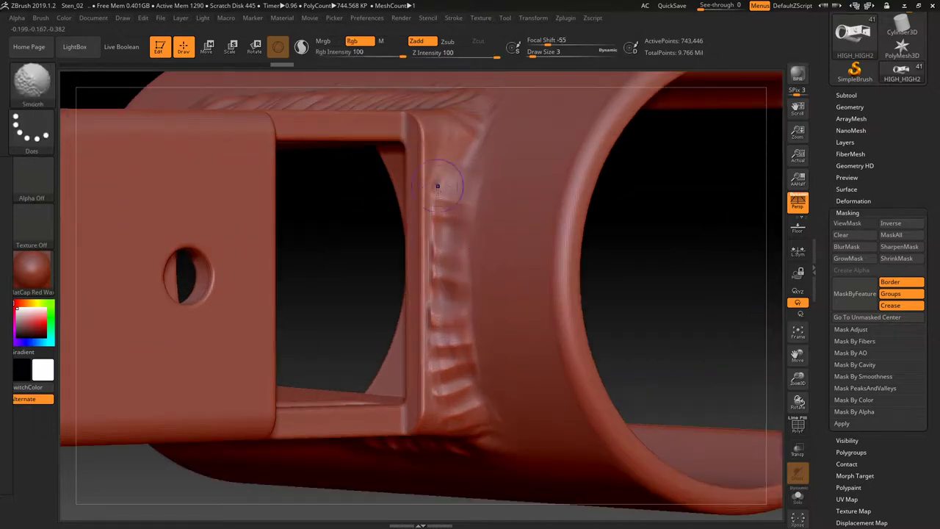
{"action": "key", "text": "ctrl"}
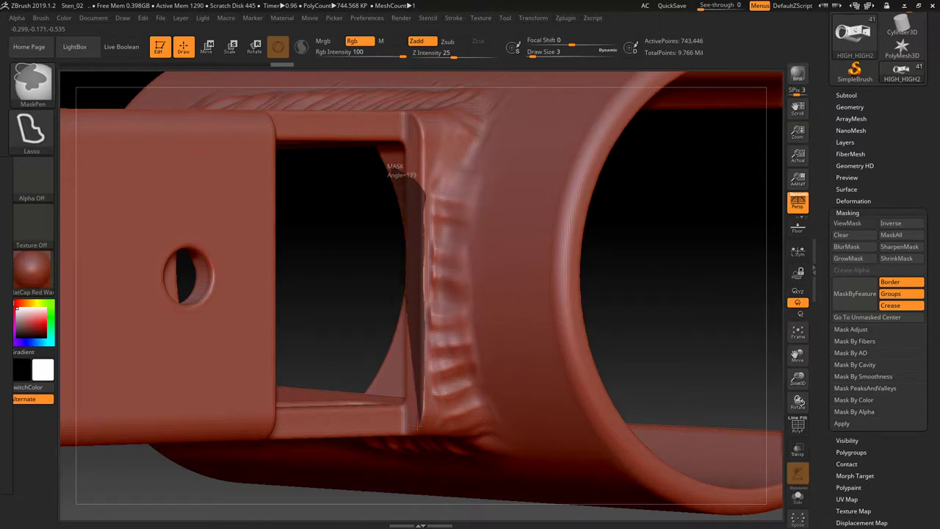
{"action": "left_click_drag", "start_coordinate": [395, 166], "coordinate": [360, 170]}
{"action": "key", "text": "shift"}
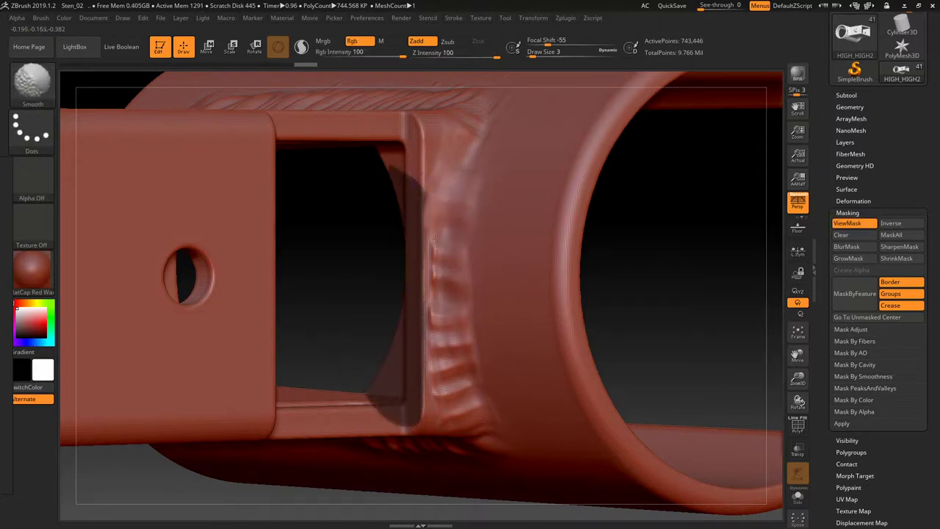
{"action": "left_click_drag", "start_coordinate": [431, 325], "coordinate": [430, 348], "text": "shift"}
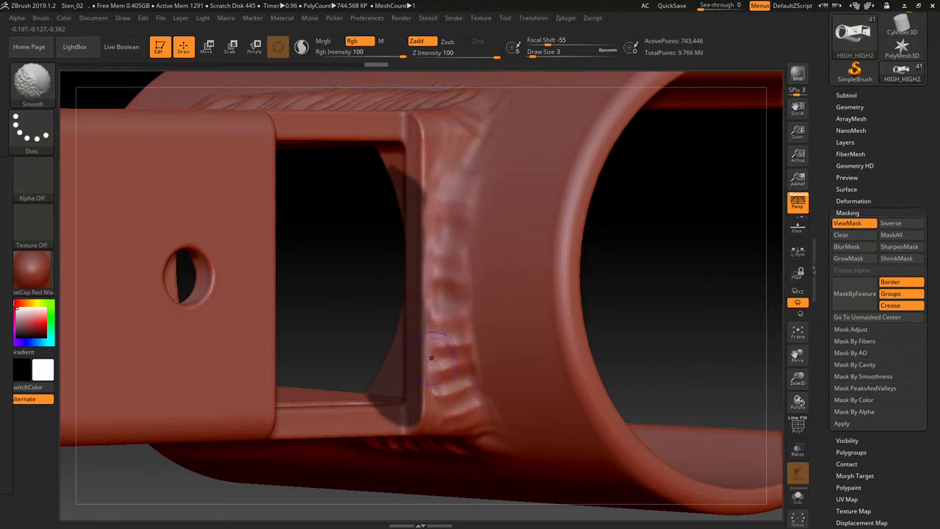
{"action": "right_click_drag", "start_coordinate": [531, 474], "coordinate": [624, 321]}
Clear the bracket-edge mask and turn the box upright to smooth the weld at its base.
{"action": "key", "text": "b"}
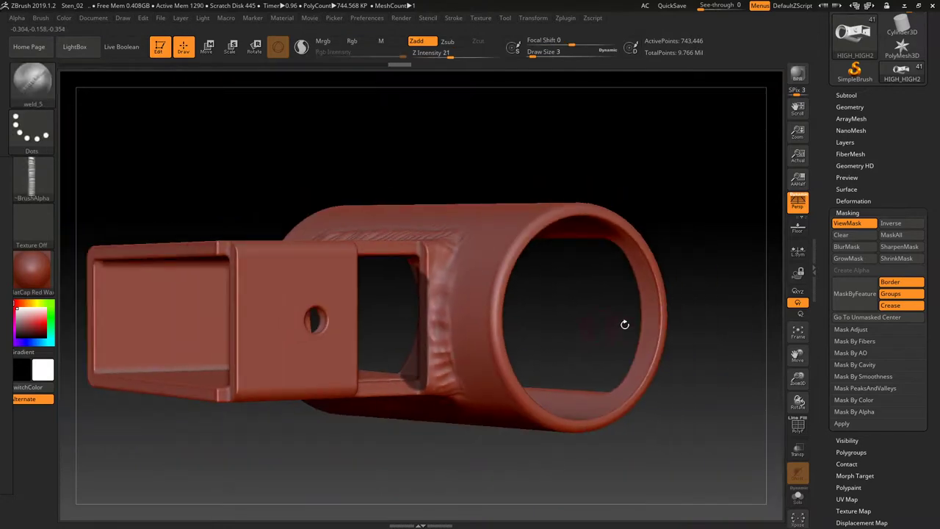
{"action": "left_click", "coordinate": [843, 235]}
{"action": "mouse_move", "coordinate": [657, 200]}
{"action": "left_mouse_down"}
{"action": "mouse_move", "coordinate": [657, 149]}
{"action": "mouse_move", "coordinate": [669, 149]}
{"action": "mouse_move", "coordinate": [649, 336]}
{"action": "mouse_move", "coordinate": [630, 369]}
{"action": "left_mouse_up"}
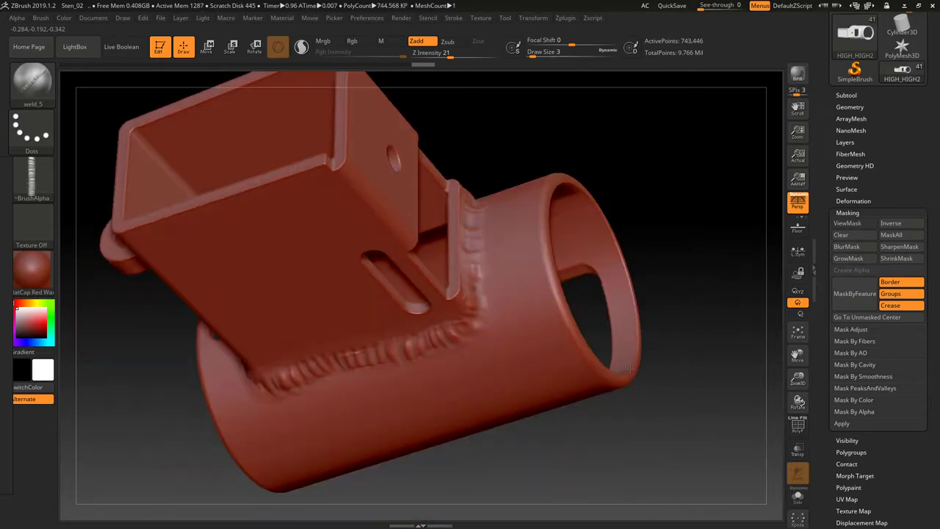
{"action": "left_click_drag", "start_coordinate": [602, 408], "coordinate": [586, 414]}
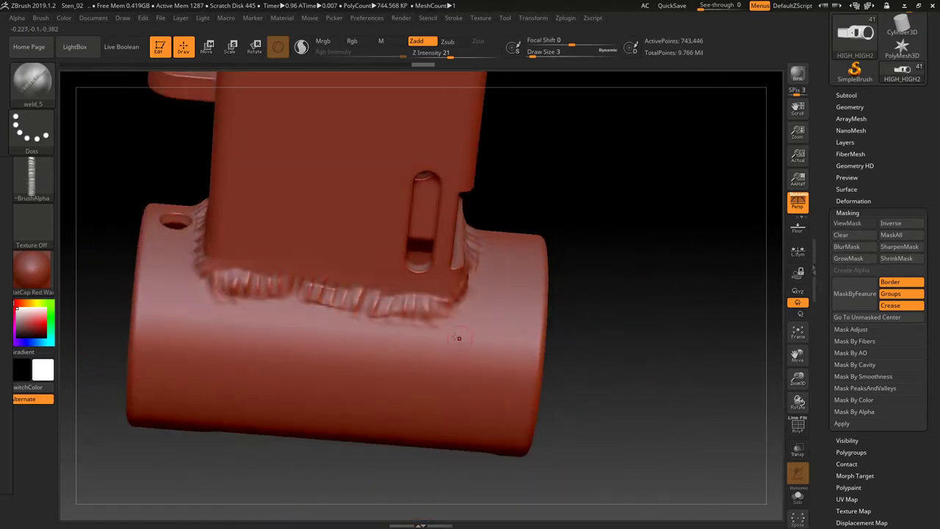
{"action": "key", "text": "shift"}
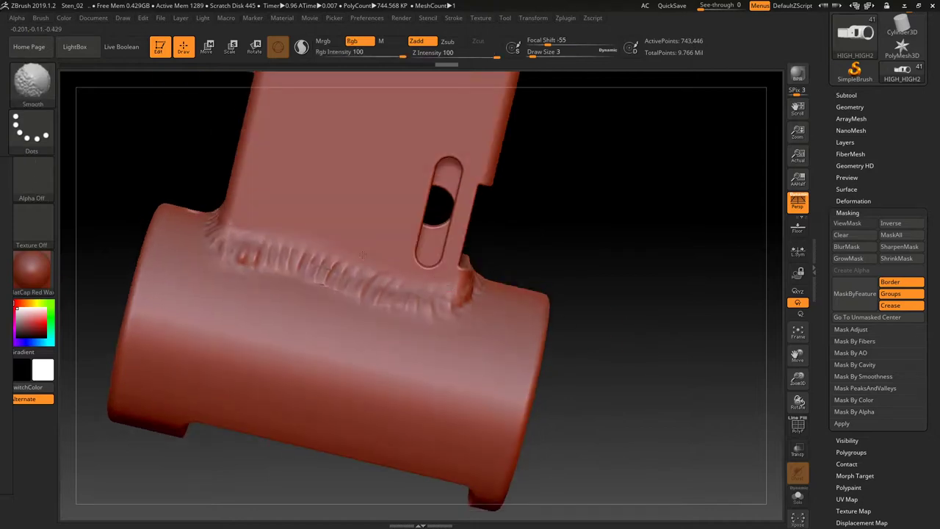
{"action": "key", "text": "ctrl"}
{"action": "mouse_move", "coordinate": [616, 262]}
{"action": "left_mouse_down"}
{"action": "mouse_move", "coordinate": [661, 354]}
{"action": "mouse_move", "coordinate": [419, 325]}
{"action": "mouse_move", "coordinate": [457, 307]}
{"action": "mouse_move", "coordinate": [515, 305]}
{"action": "mouse_move", "coordinate": [409, 343]}
{"action": "mouse_move", "coordinate": [389, 359]}
{"action": "left_mouse_up"}
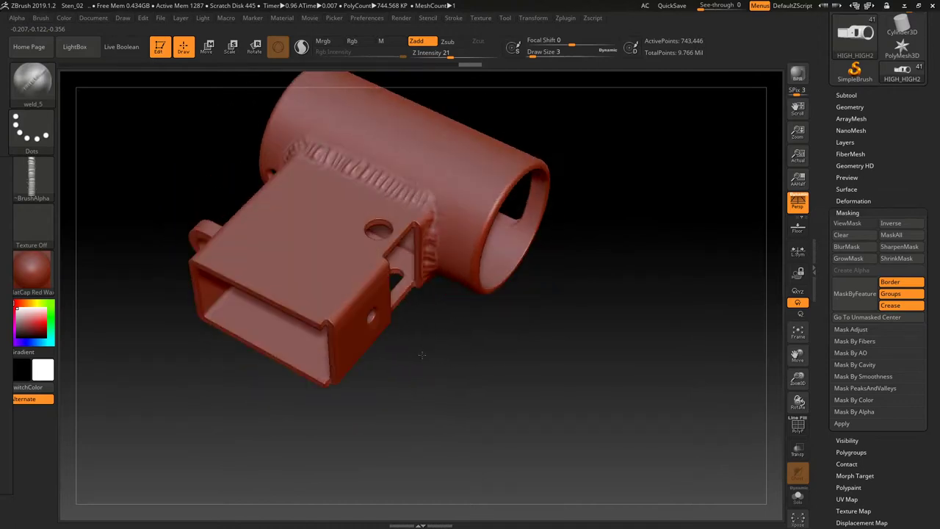
Show all the Sten gun subtools and orbit around the assembled rifle.
{"action": "left_click", "coordinate": [853, 96]}
{"action": "key", "text": "shift"}
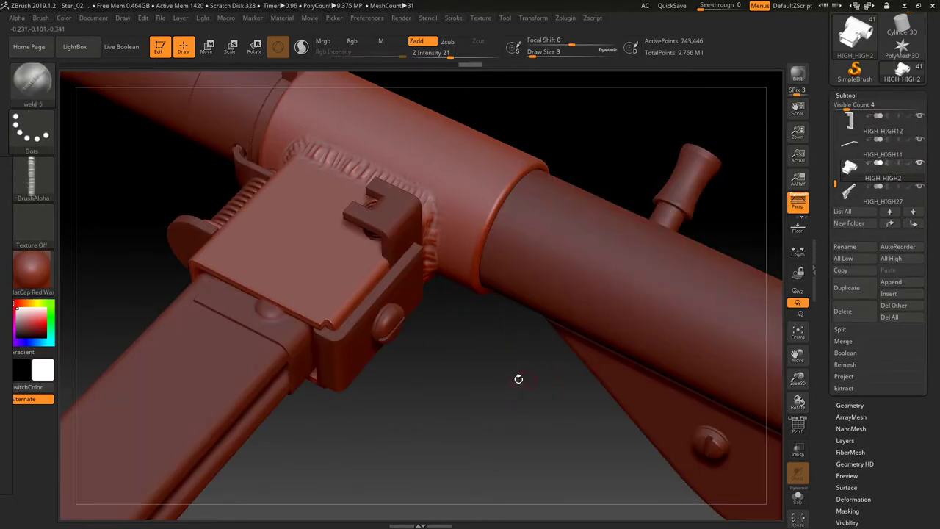
{"action": "mouse_move", "coordinate": [500, 369]}
{"action": "left_mouse_down"}
{"action": "mouse_move", "coordinate": [537, 296]}
{"action": "mouse_move", "coordinate": [505, 358]}
{"action": "left_mouse_up"}
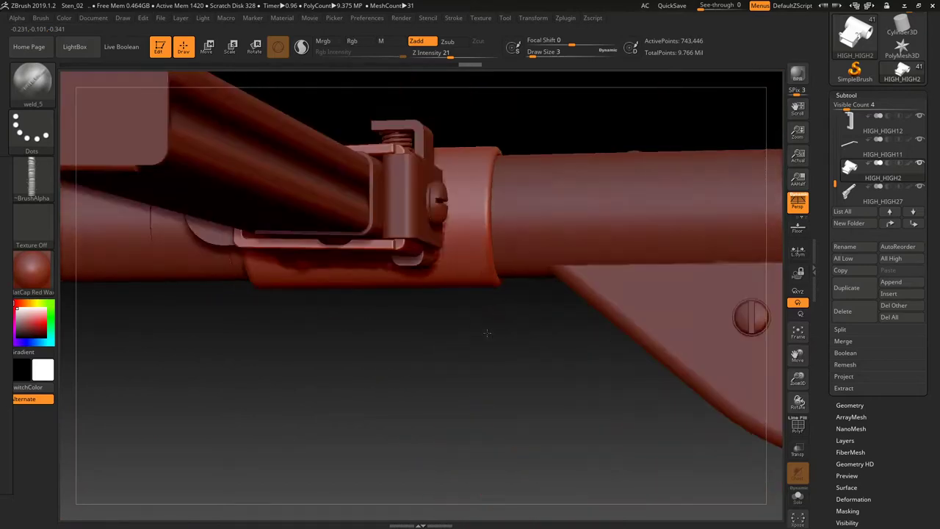
{"action": "mouse_move", "coordinate": [546, 405]}
{"action": "right_mouse_down", "text": "ctrl"}
{"action": "mouse_move", "coordinate": [508, 389]}
{"action": "mouse_move", "coordinate": [394, 392]}
{"action": "right_mouse_up", "text": "ctrl"}
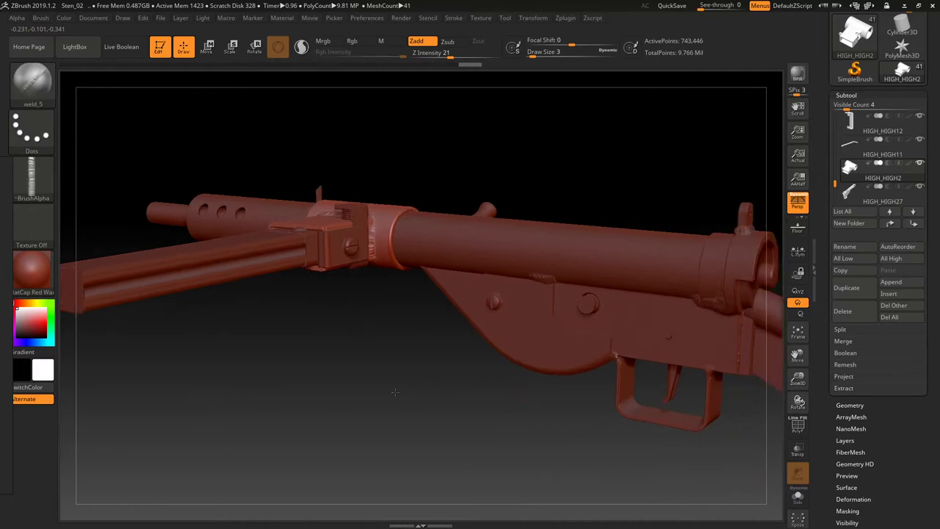
{"action": "left_click_drag", "start_coordinate": [407, 404], "coordinate": [344, 406]}
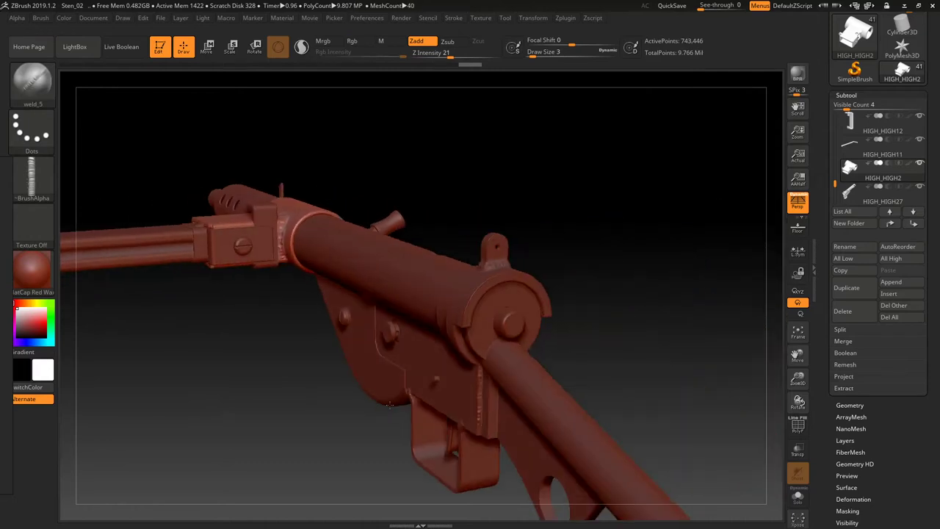
{"action": "mouse_move", "coordinate": [329, 344]}
{"action": "left_mouse_down"}
{"action": "mouse_move", "coordinate": [592, 363]}
{"action": "mouse_move", "coordinate": [588, 370]}
{"action": "mouse_move", "coordinate": [583, 339]}
{"action": "mouse_move", "coordinate": [636, 406]}
{"action": "left_mouse_up"}
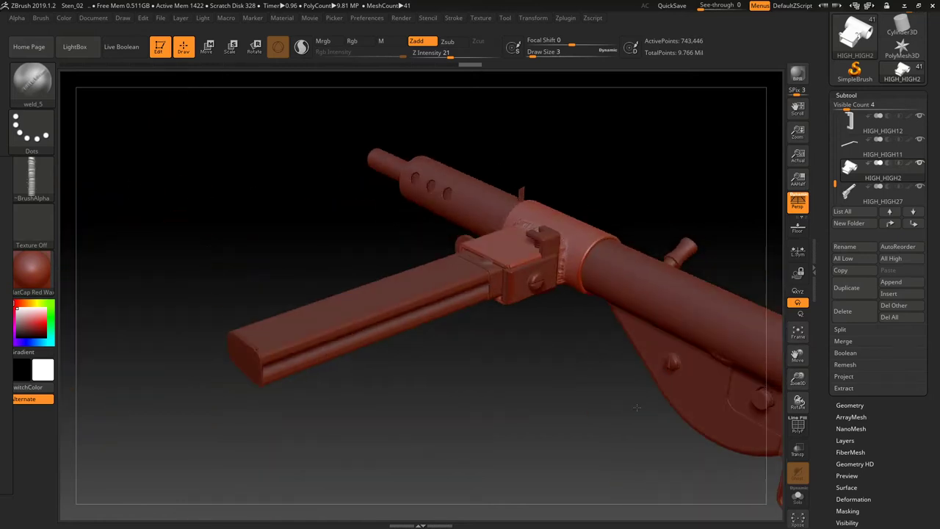
Isolate the receiver again, orbit it, and switch to OBS Studio.
{"action": "left_click_drag", "start_coordinate": [624, 206], "coordinate": [595, 193], "text": "ctrl+shift"}
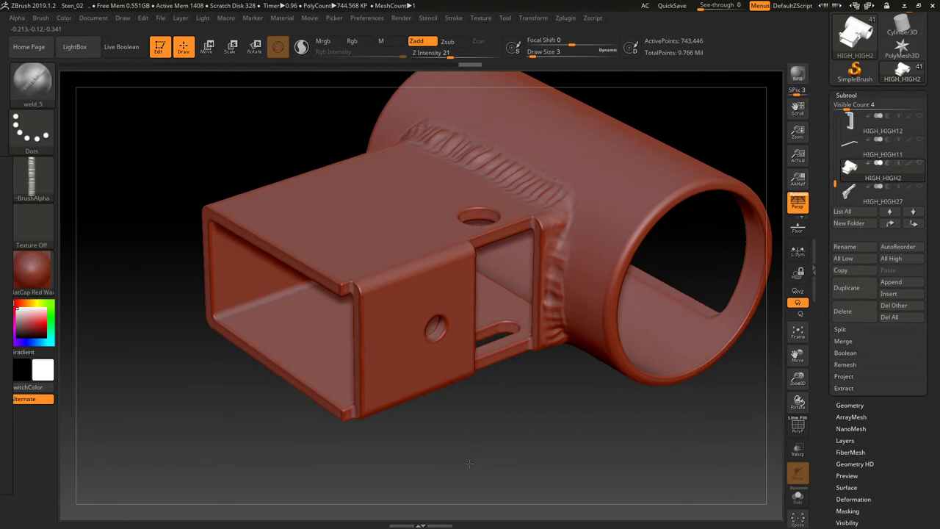
{"action": "left_click_drag", "start_coordinate": [468, 462], "coordinate": [541, 411]}
{"action": "key", "text": "alt+Tab"}
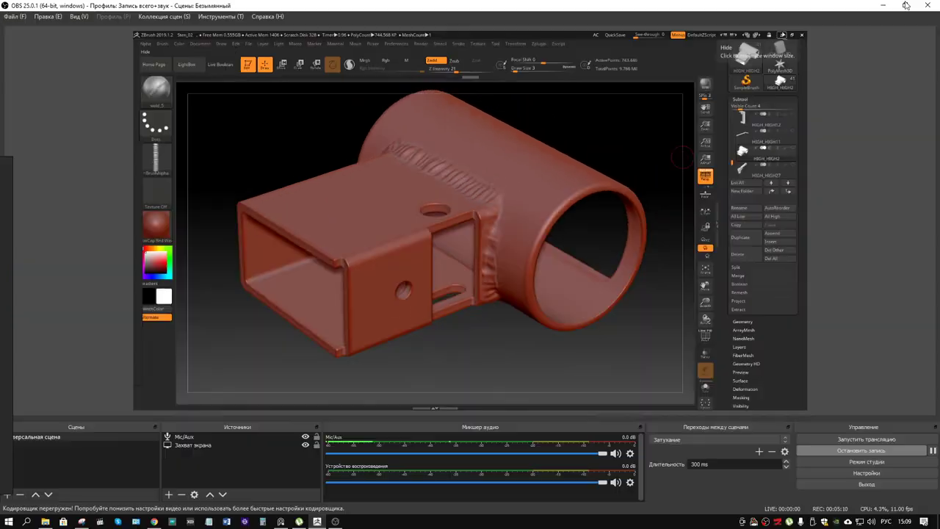